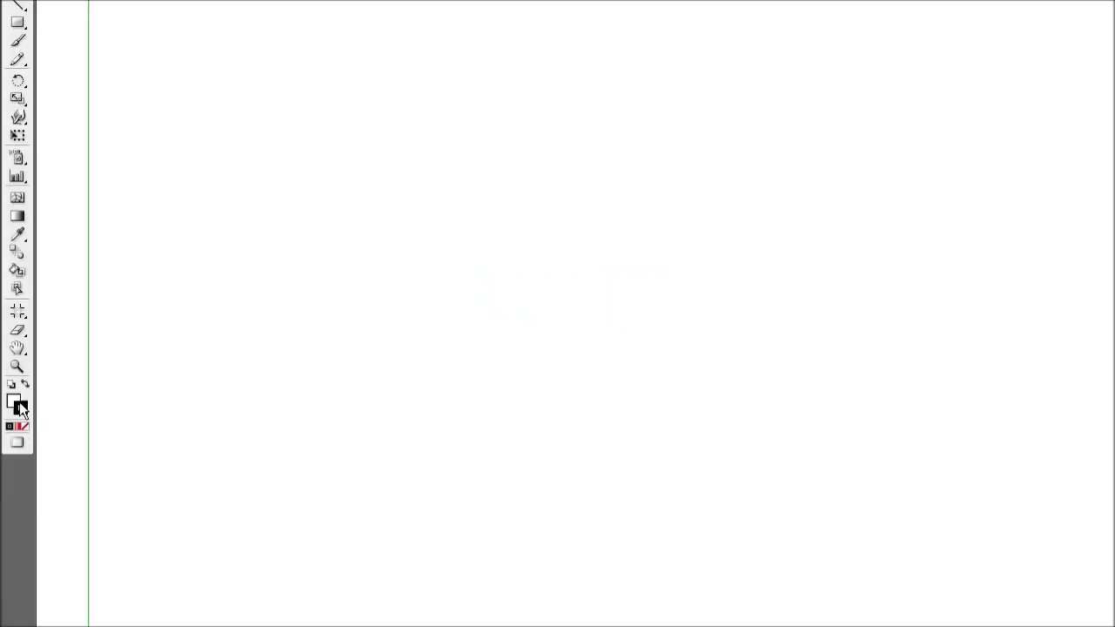
Set the stroke to None and the fill to bright blue (R41 G171 B226)
{"action": "left_click", "coordinate": [27, 427]}
{"action": "key", "text": "Tab"}
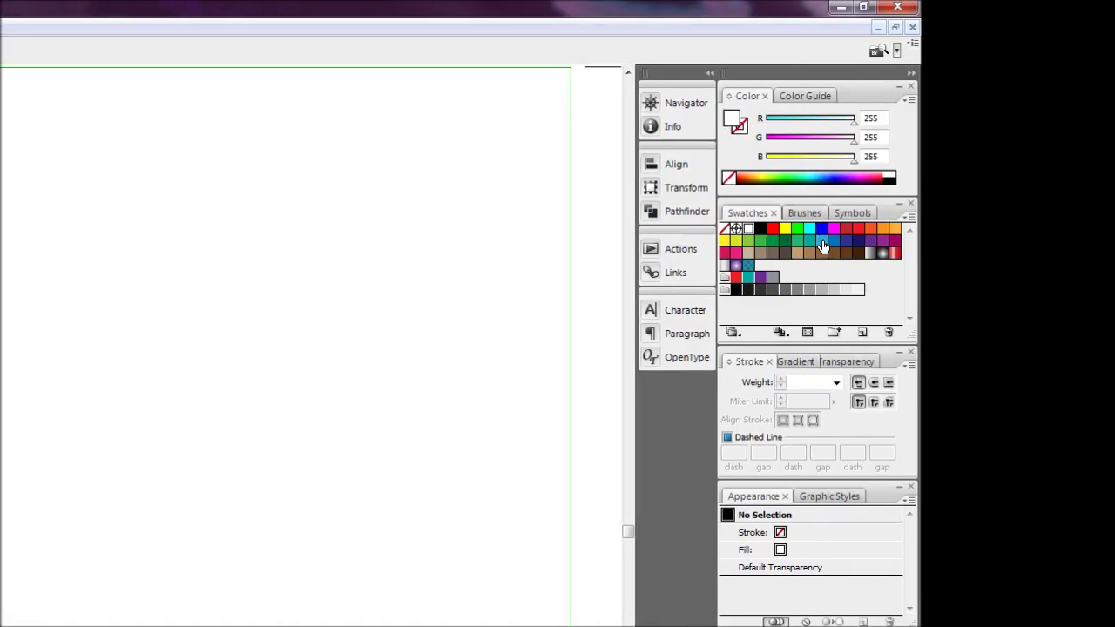
{"action": "left_click", "coordinate": [823, 247]}
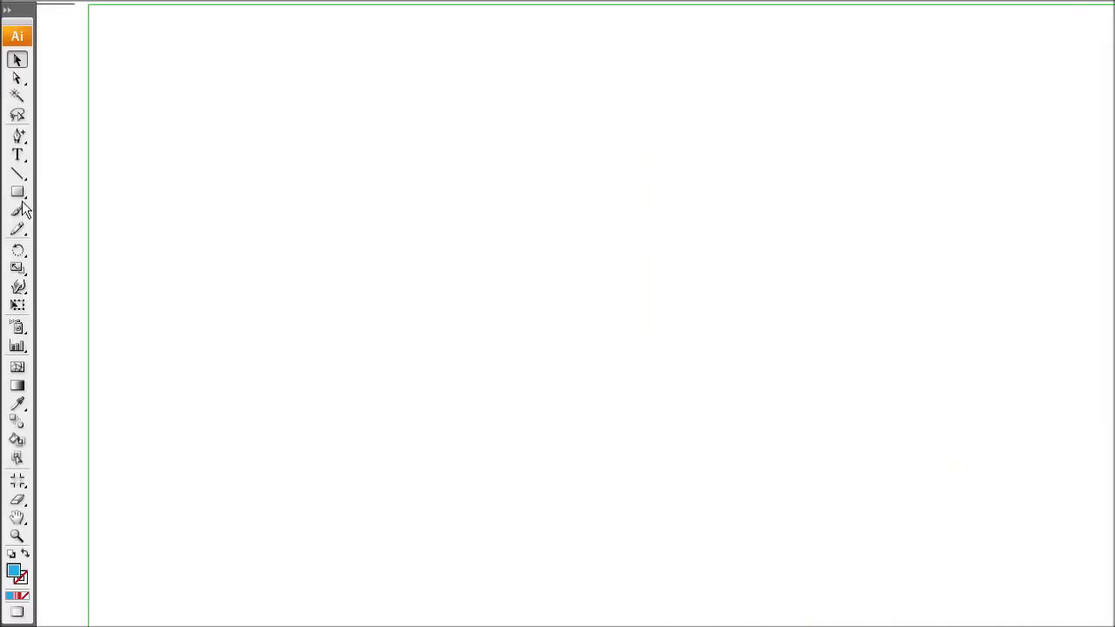
Draw a 172.881 × 85.311 px rectangle near the page centre and give it a darker blue fill
{"action": "left_click", "coordinate": [17, 131]}
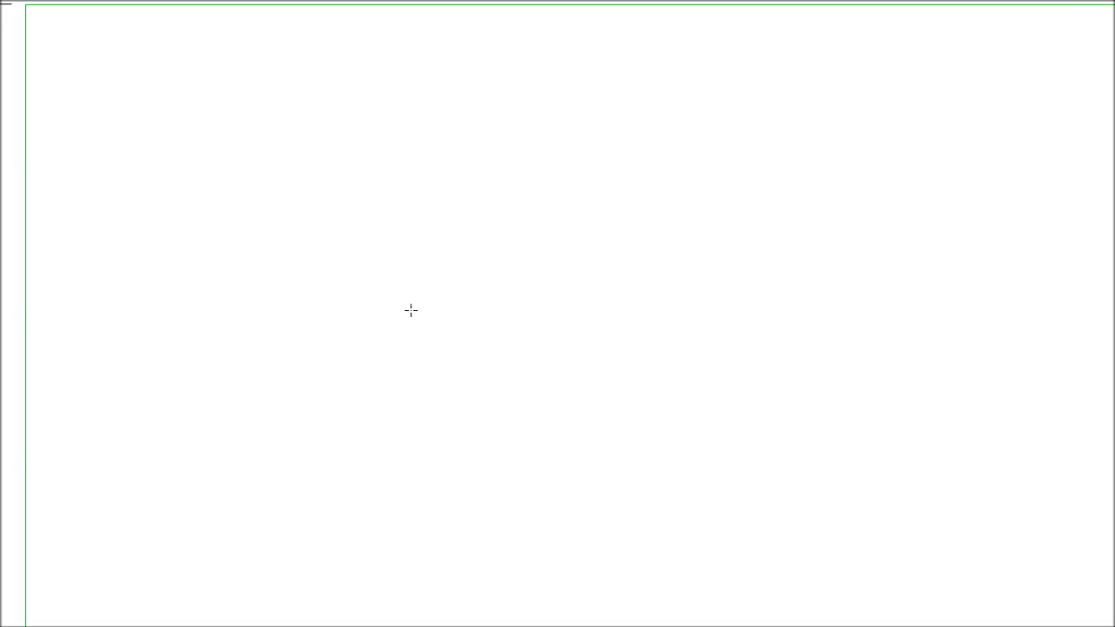
{"action": "left_click_drag", "start_coordinate": [411, 310], "coordinate": [681, 379]}
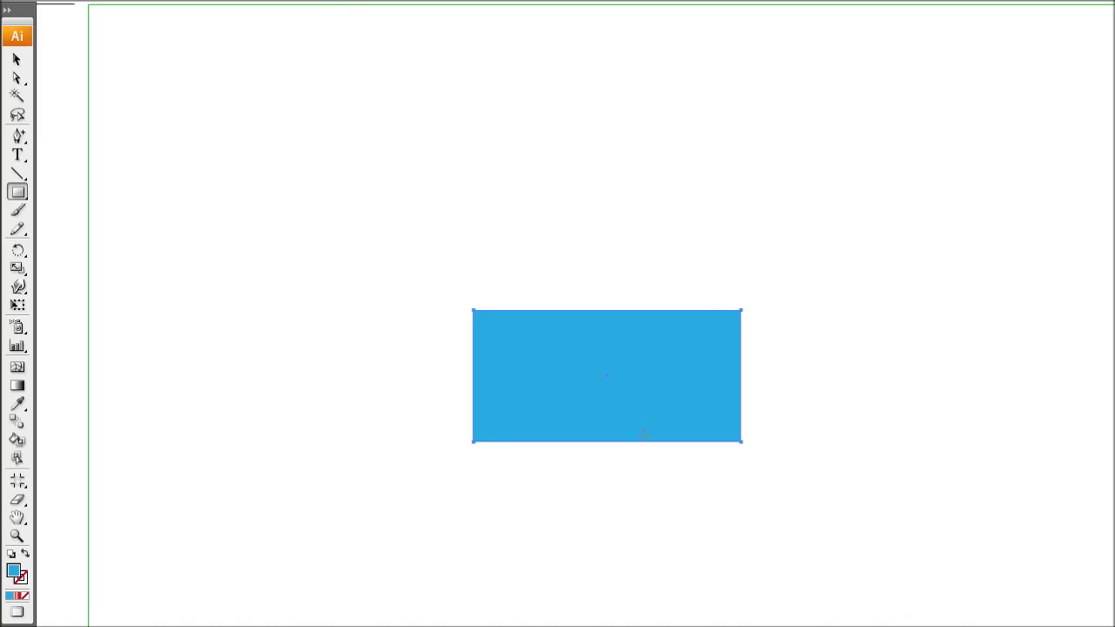
{"action": "key", "text": "ctrl"}
{"action": "key", "text": "ctrl"}
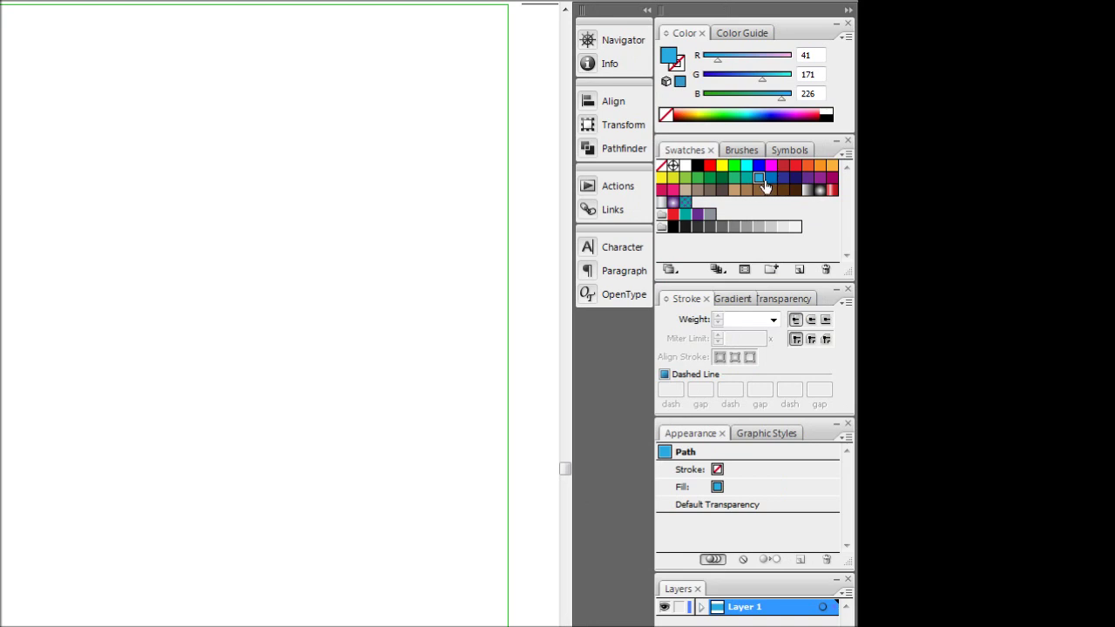
{"action": "left_click", "coordinate": [771, 179]}
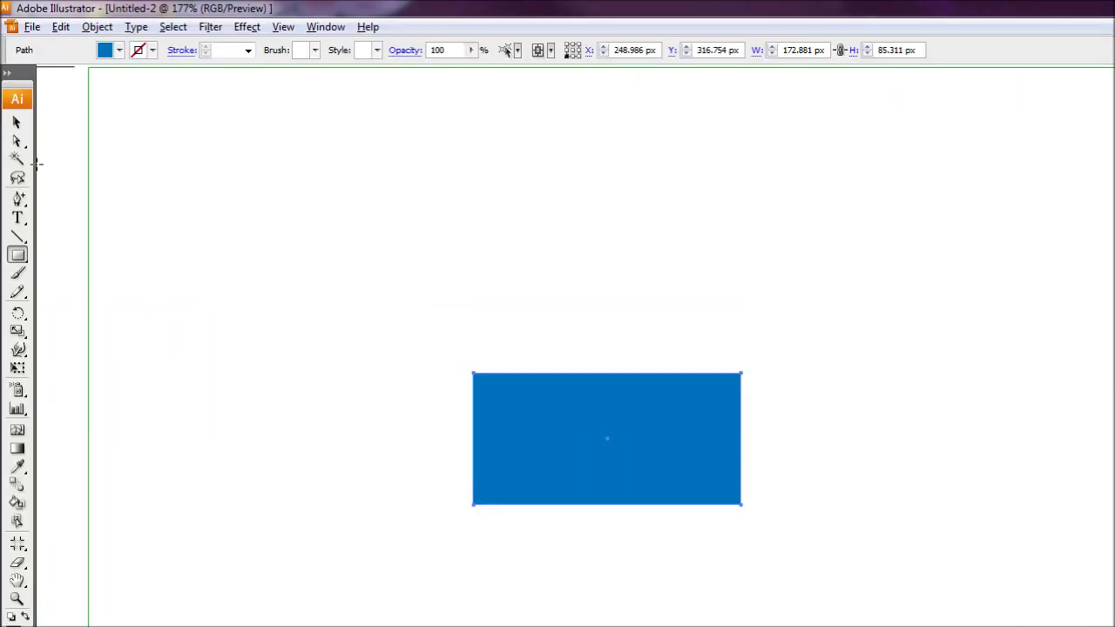
Edit the rectangle's anchors to hang a dark blue triangular fold under the light blue band's left end
{"action": "left_click", "coordinate": [16, 77]}
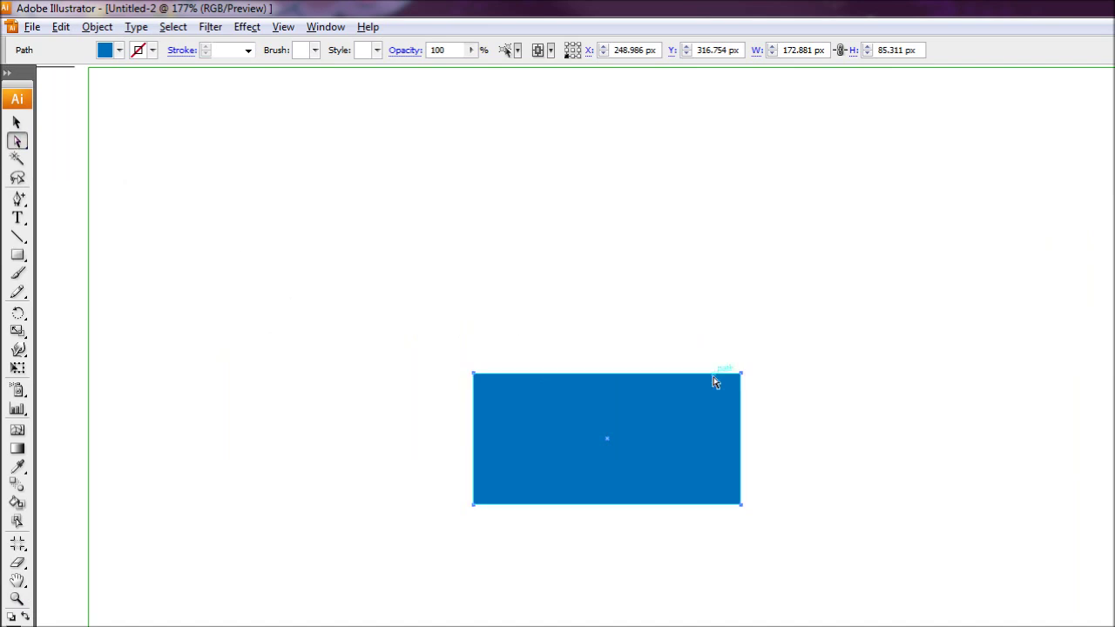
{"action": "left_click", "coordinate": [744, 375]}
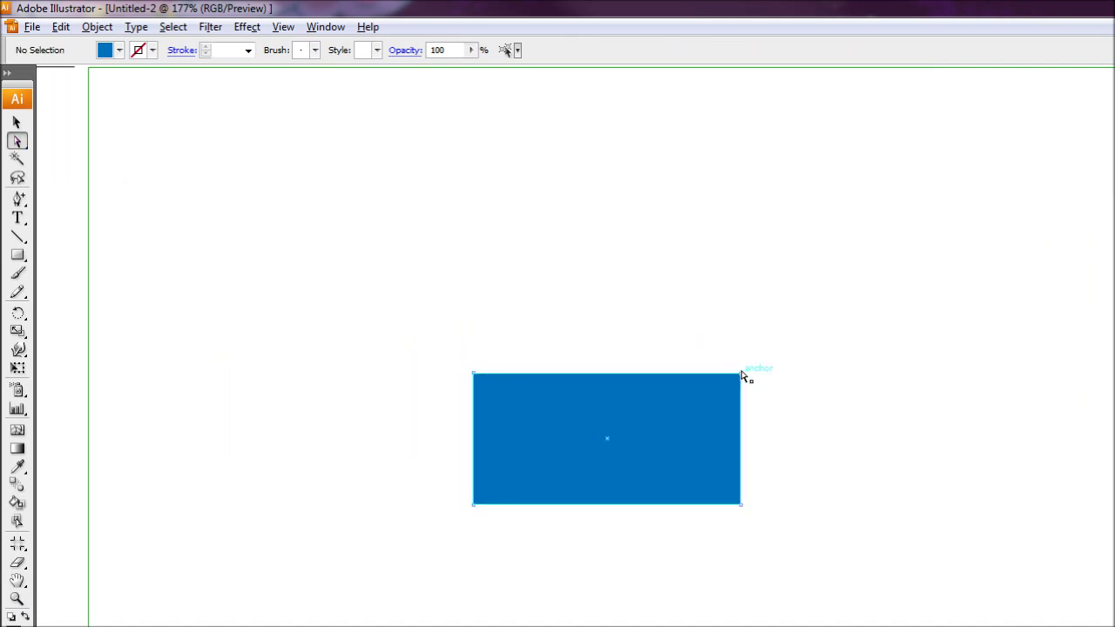
{"action": "left_click", "coordinate": [741, 373]}
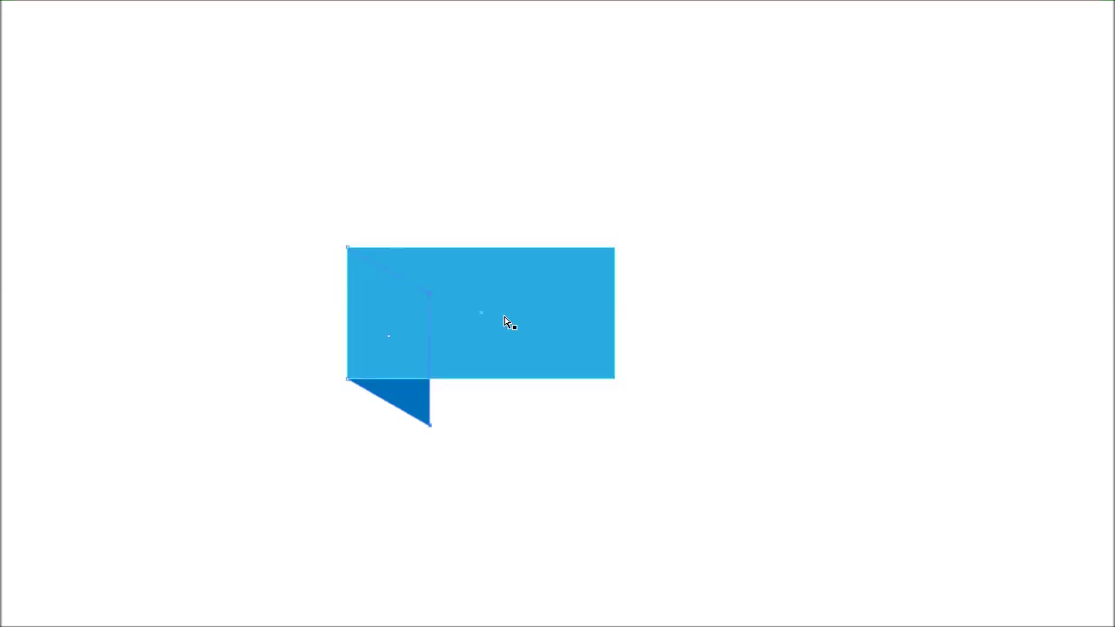
{"action": "left_click", "coordinate": [493, 393]}
{"action": "left_click", "coordinate": [503, 286]}
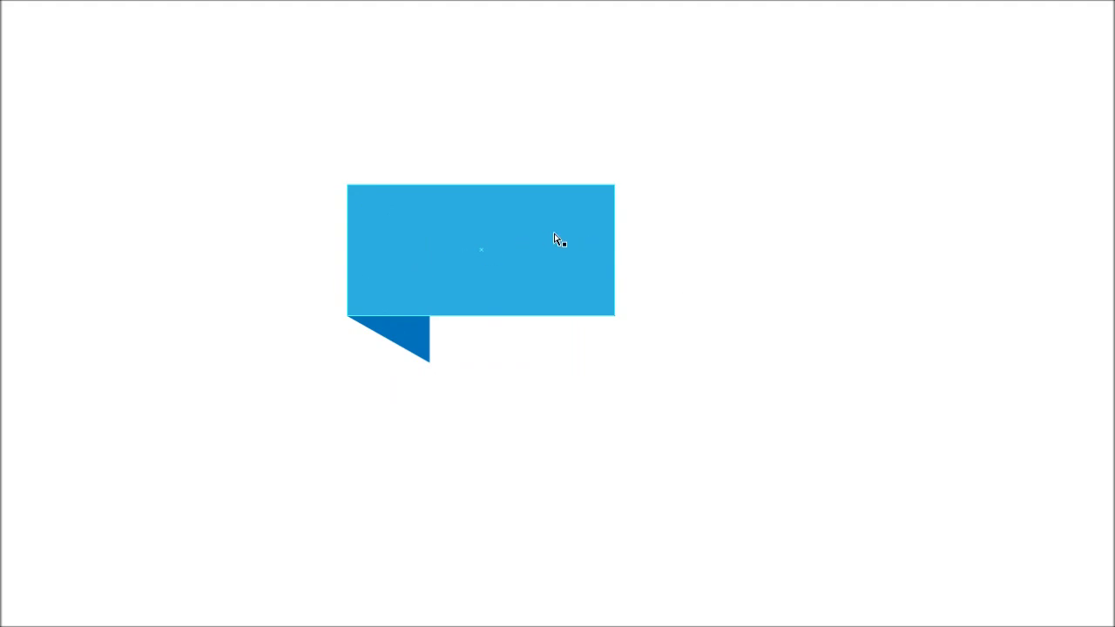
{"action": "left_click", "coordinate": [406, 294]}
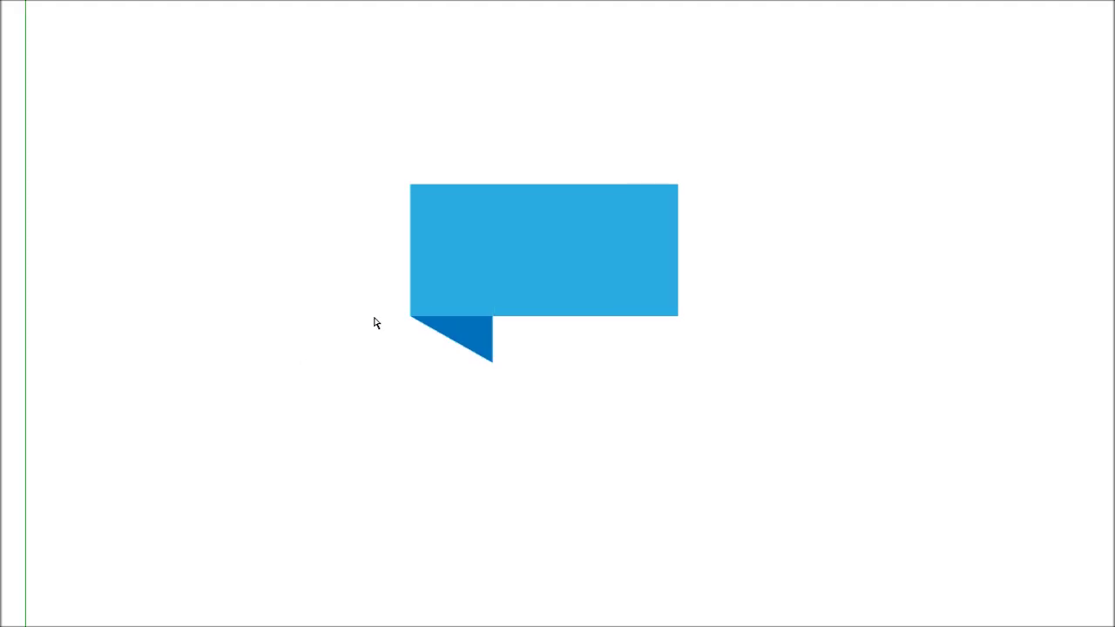
{"action": "left_click", "coordinate": [16, 122]}
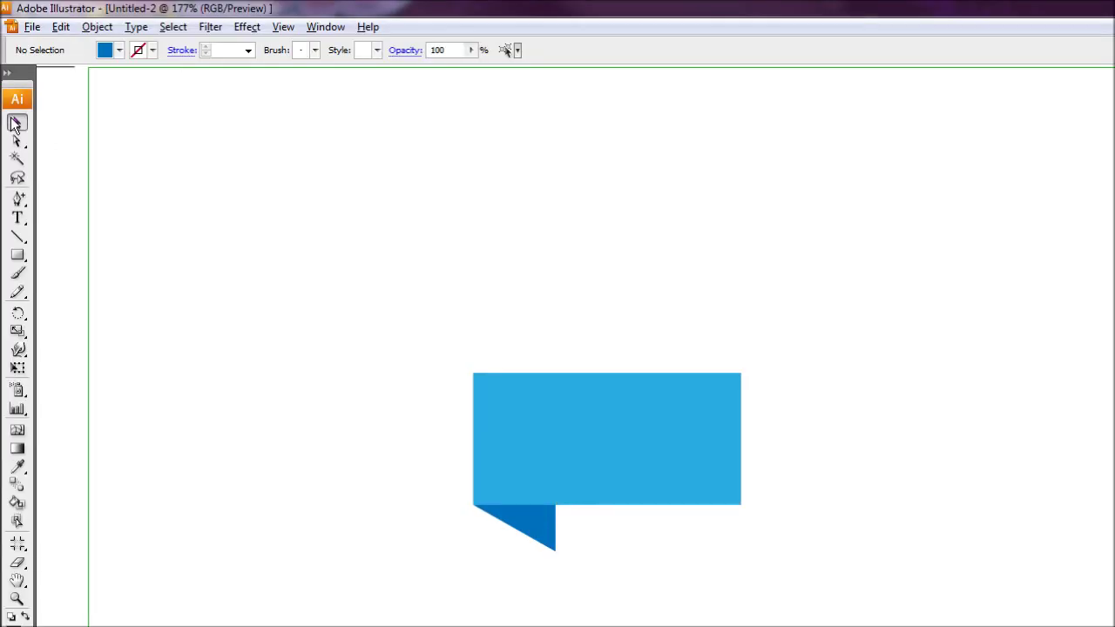
{"action": "left_click", "coordinate": [614, 438]}
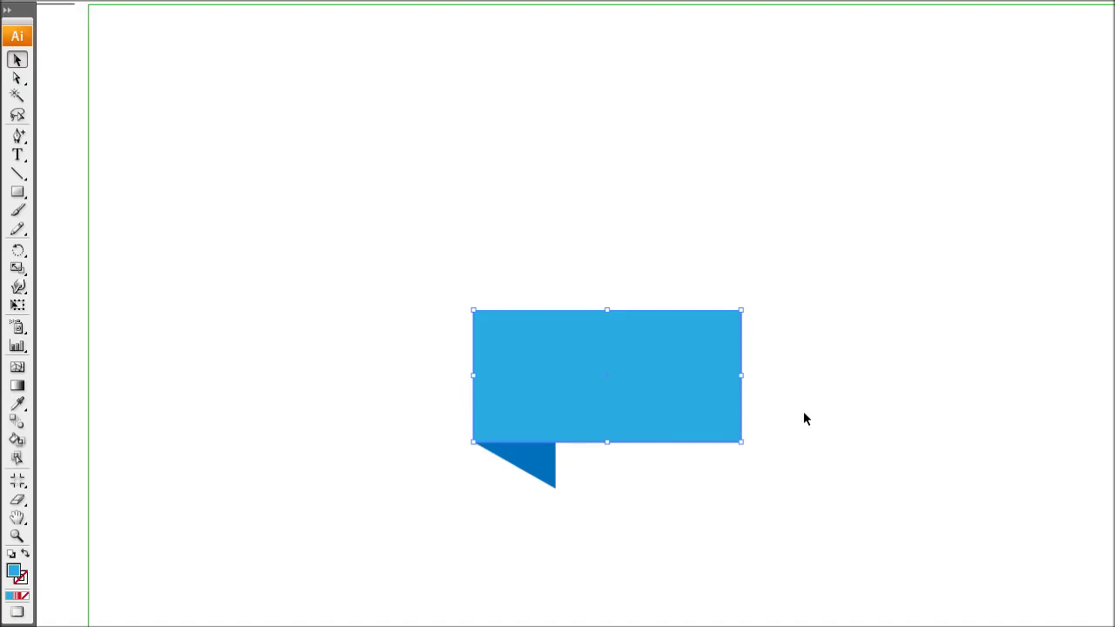
Paste a copy of the band behind it and snap its lower-right corner onto the fold's tip
{"action": "key", "text": "ctrl+shift+b"}
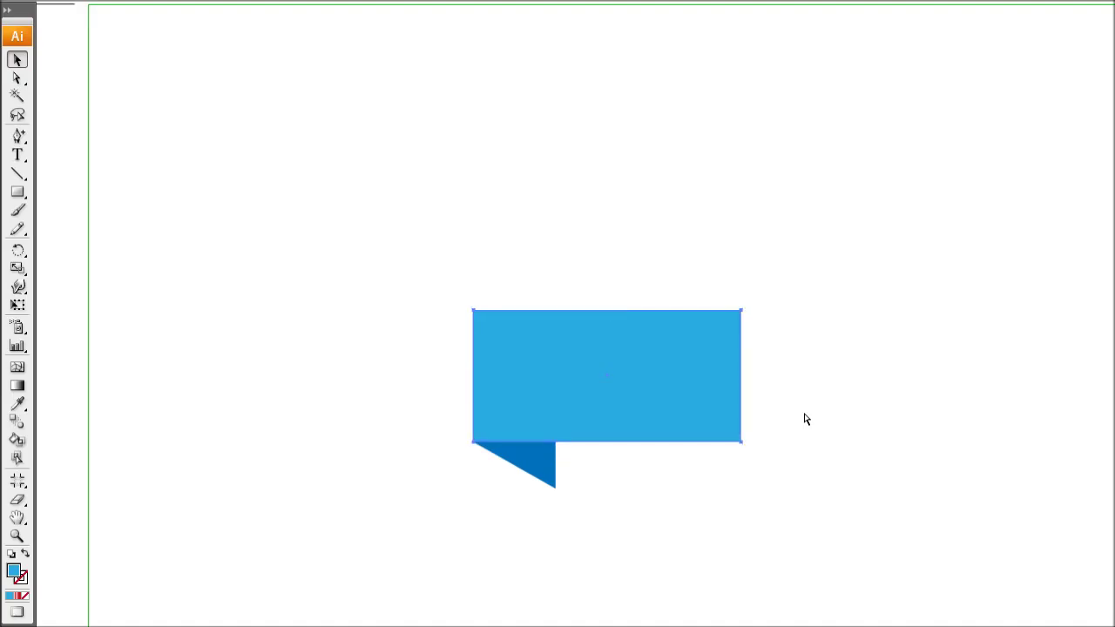
{"action": "key", "text": "ctrl+shift+b"}
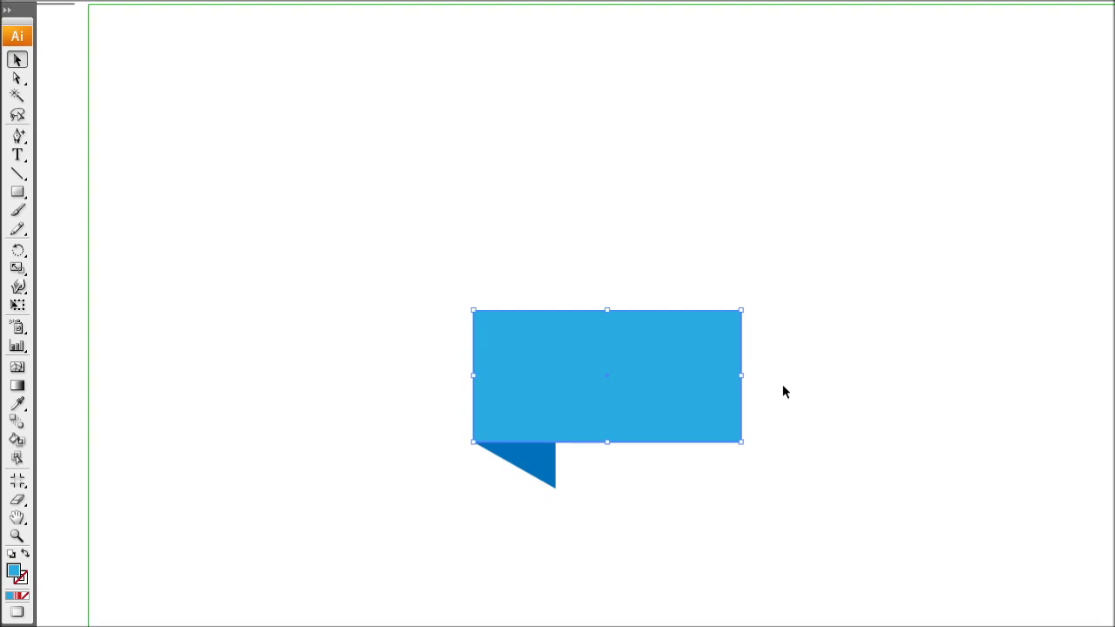
{"action": "left_click", "coordinate": [788, 444]}
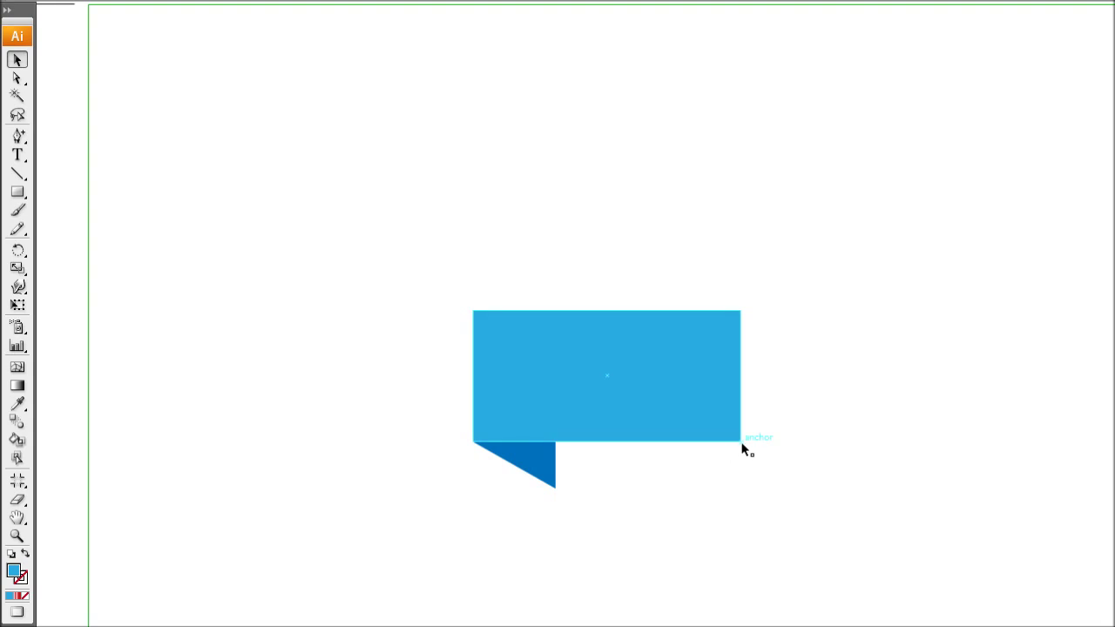
{"action": "left_click_drag", "start_coordinate": [741, 444], "coordinate": [554, 490]}
{"action": "left_click_drag", "start_coordinate": [553, 428], "coordinate": [555, 430]}
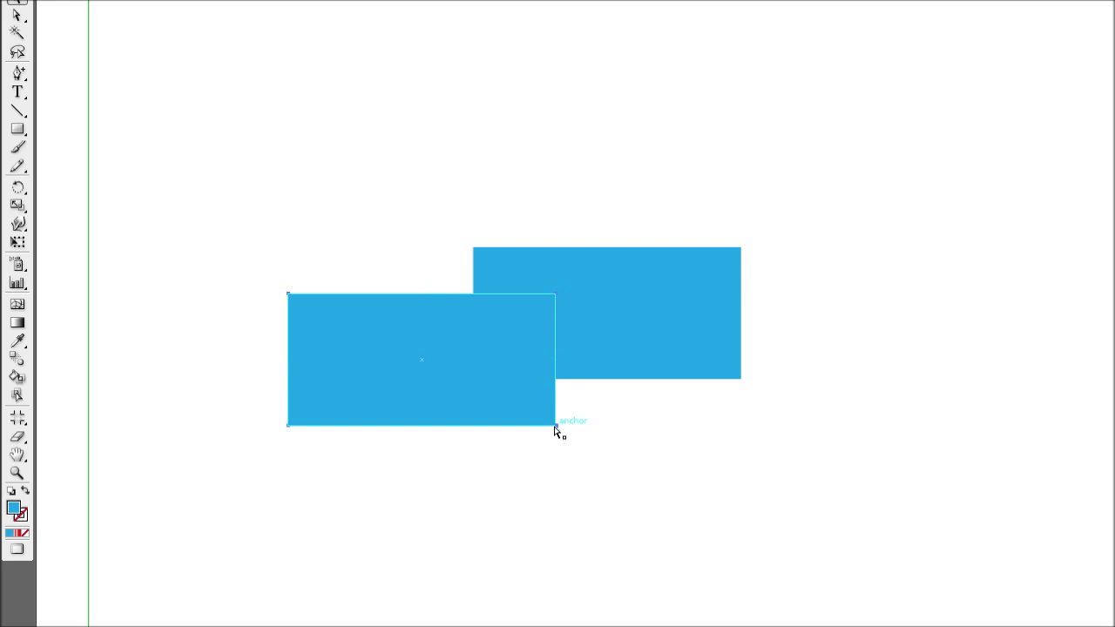
Deepen the back rectangle's blue slightly by lowering its G value
{"action": "left_click", "coordinate": [556, 430]}
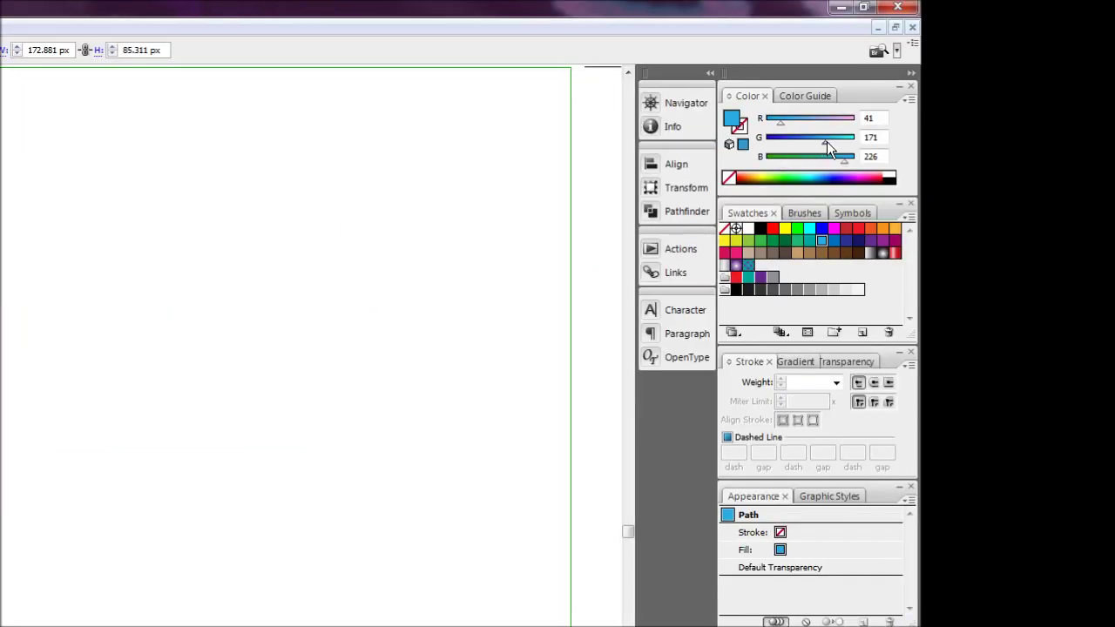
{"action": "left_click_drag", "start_coordinate": [826, 141], "coordinate": [823, 144]}
{"action": "left_click_drag", "start_coordinate": [821, 140], "coordinate": [821, 144]}
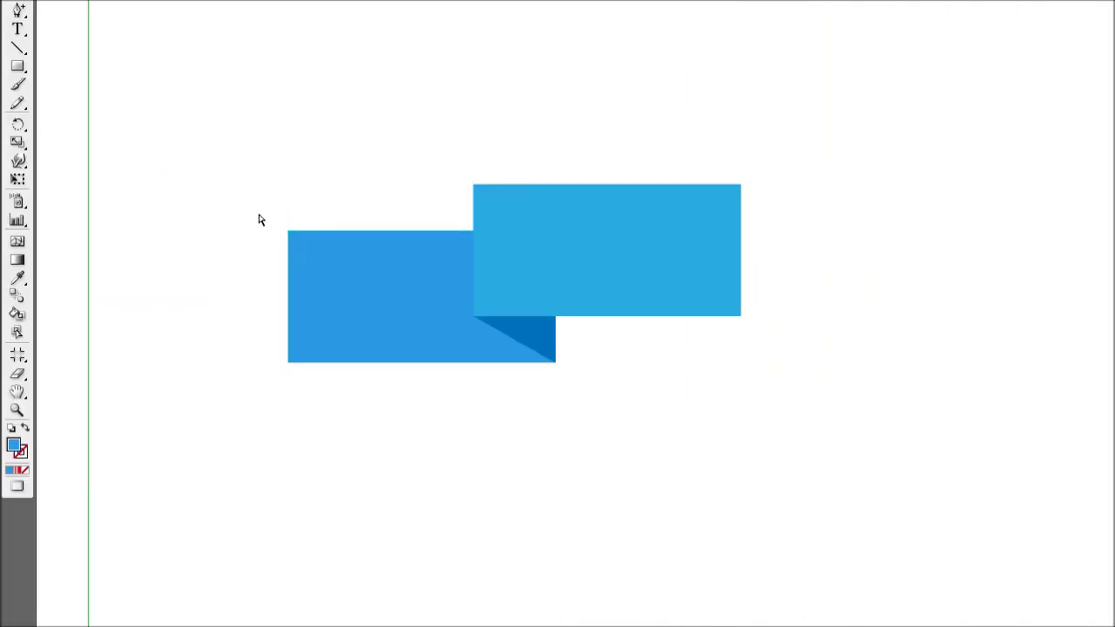
Trim the tail rectangle narrower from its left edge
{"action": "left_click", "coordinate": [297, 252]}
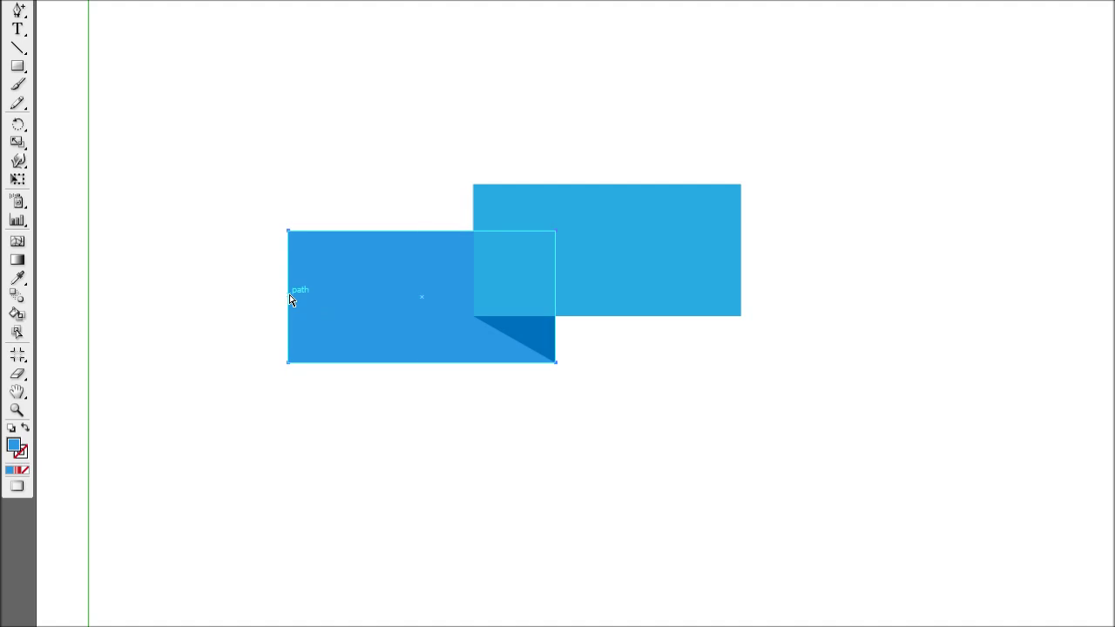
{"action": "left_click_drag", "start_coordinate": [290, 297], "coordinate": [354, 290]}
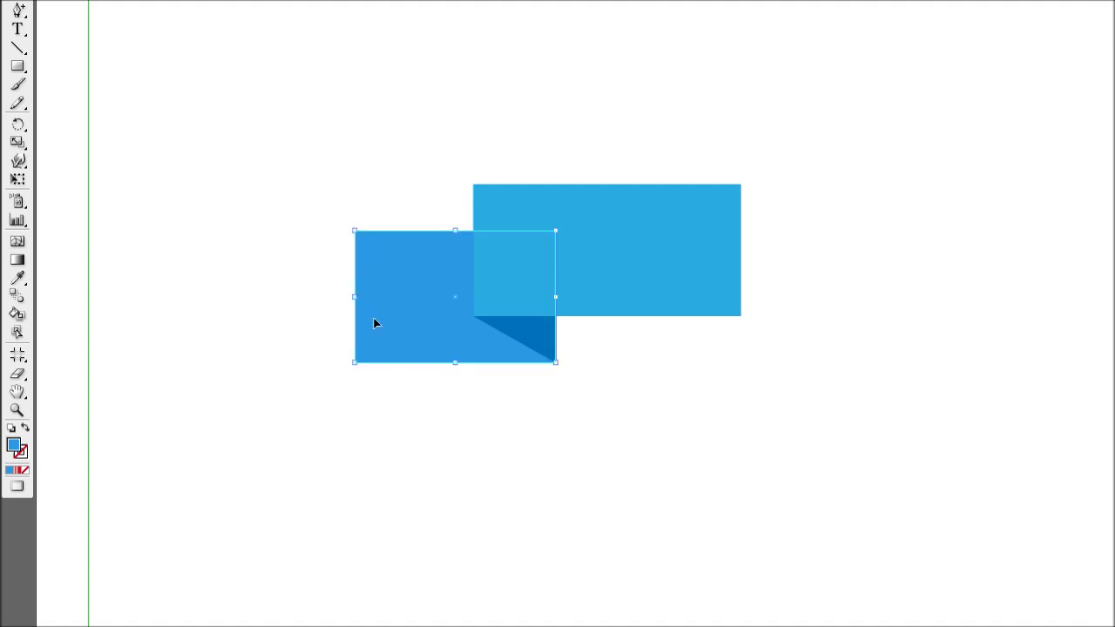
{"action": "left_click", "coordinate": [389, 378]}
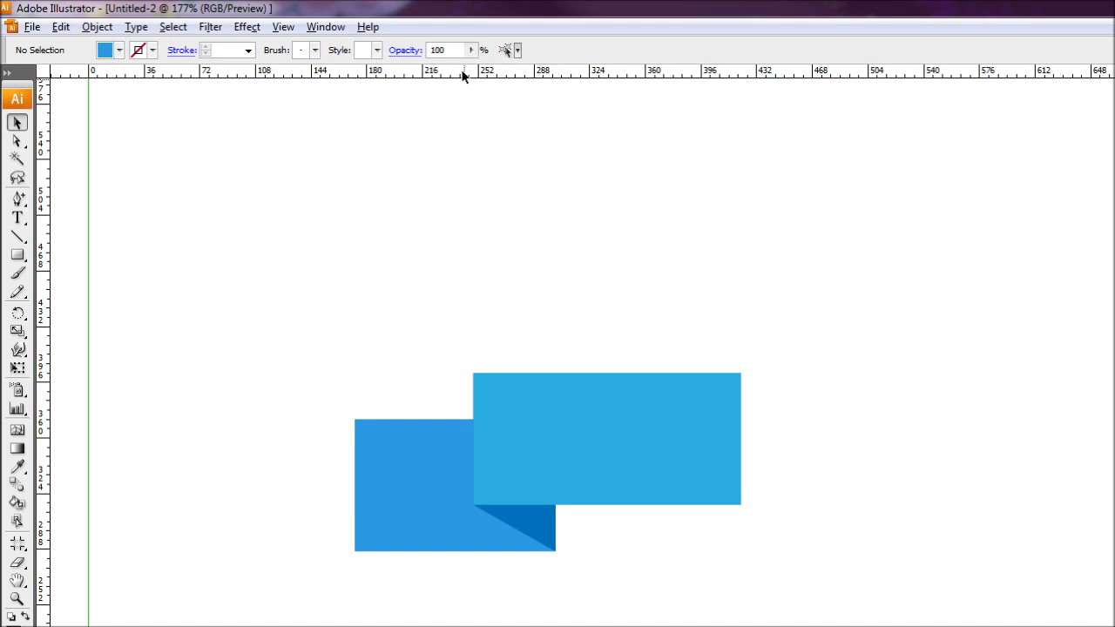
Add an anchor at the tail's left-edge middle, guided by a guide, and nudge it right into a V notch
{"action": "left_click_drag", "start_coordinate": [463, 73], "coordinate": [455, 422]}
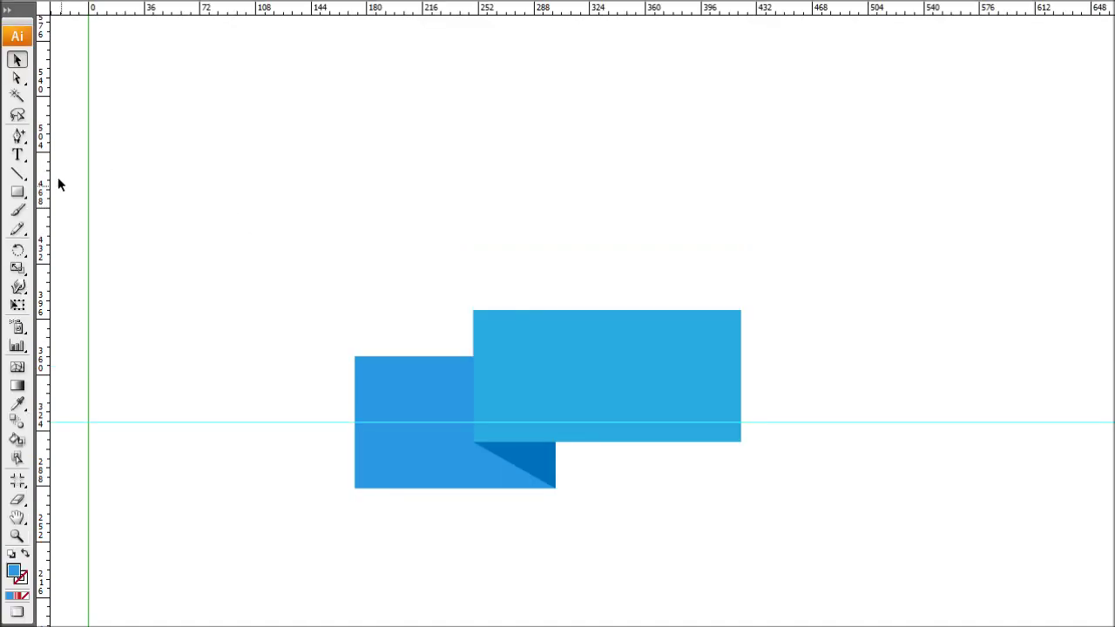
{"action": "left_click_drag", "start_coordinate": [17, 200], "coordinate": [93, 229]}
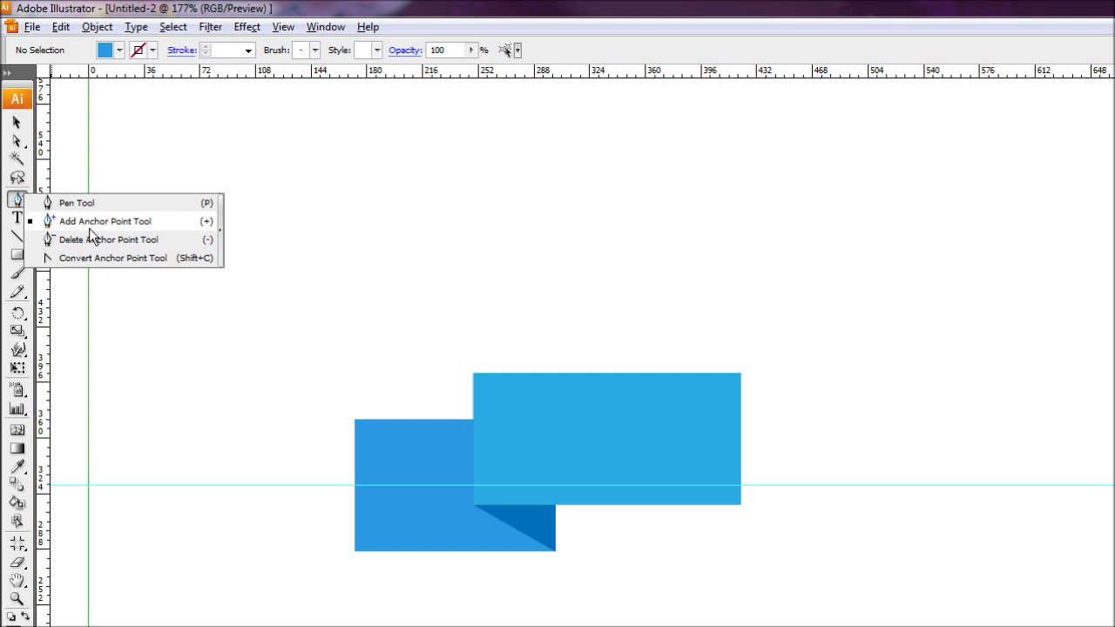
{"action": "left_click_drag", "start_coordinate": [91, 226], "coordinate": [92, 225]}
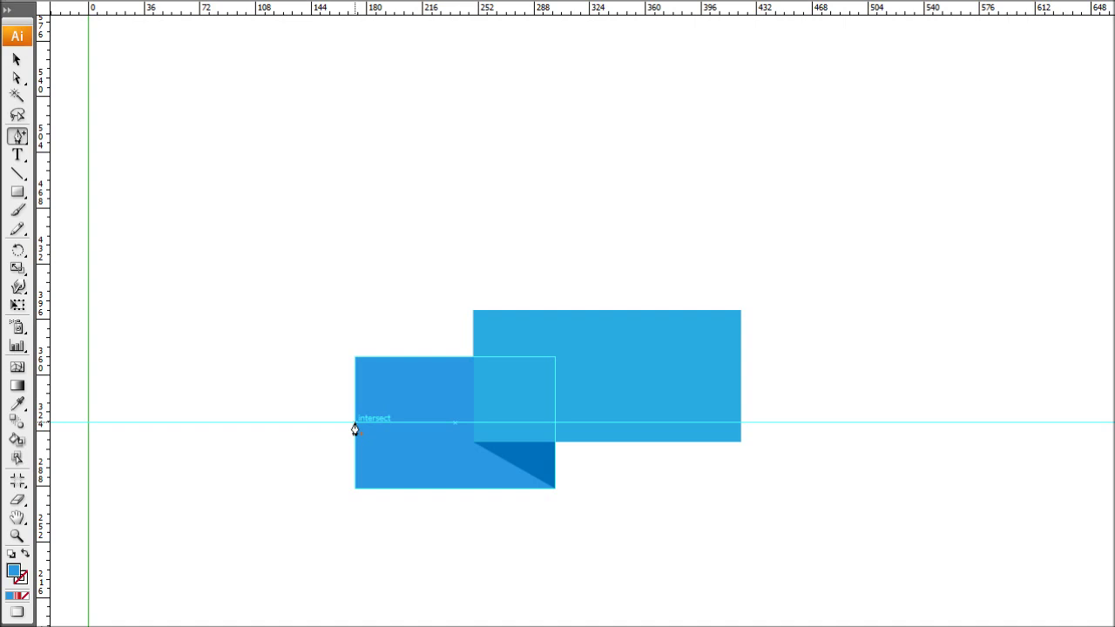
{"action": "left_click", "coordinate": [354, 425]}
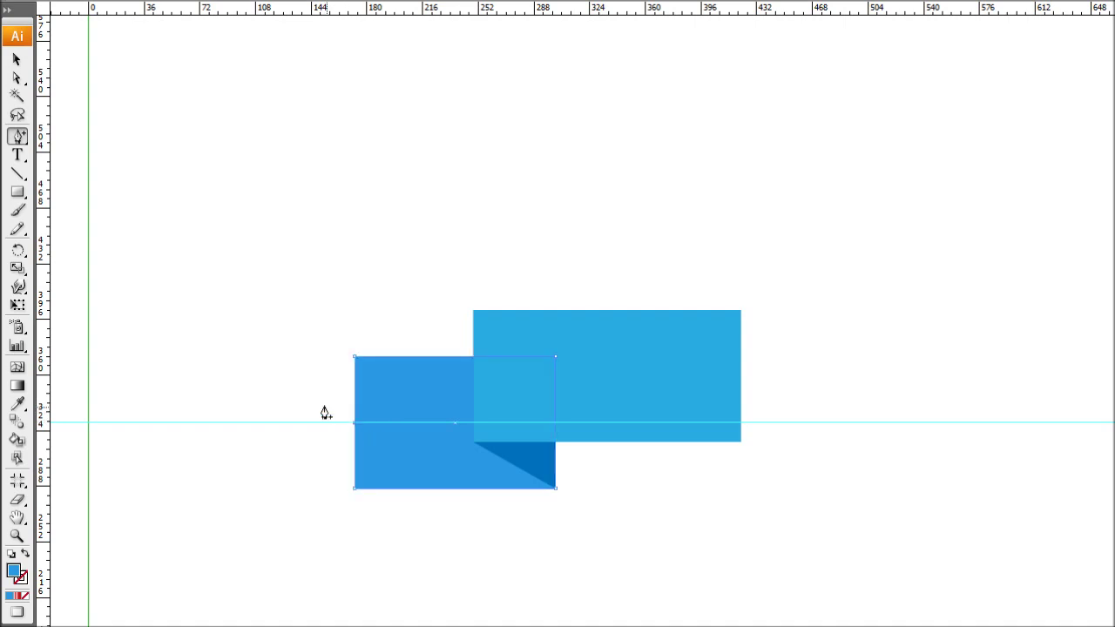
{"action": "left_click", "coordinate": [17, 77]}
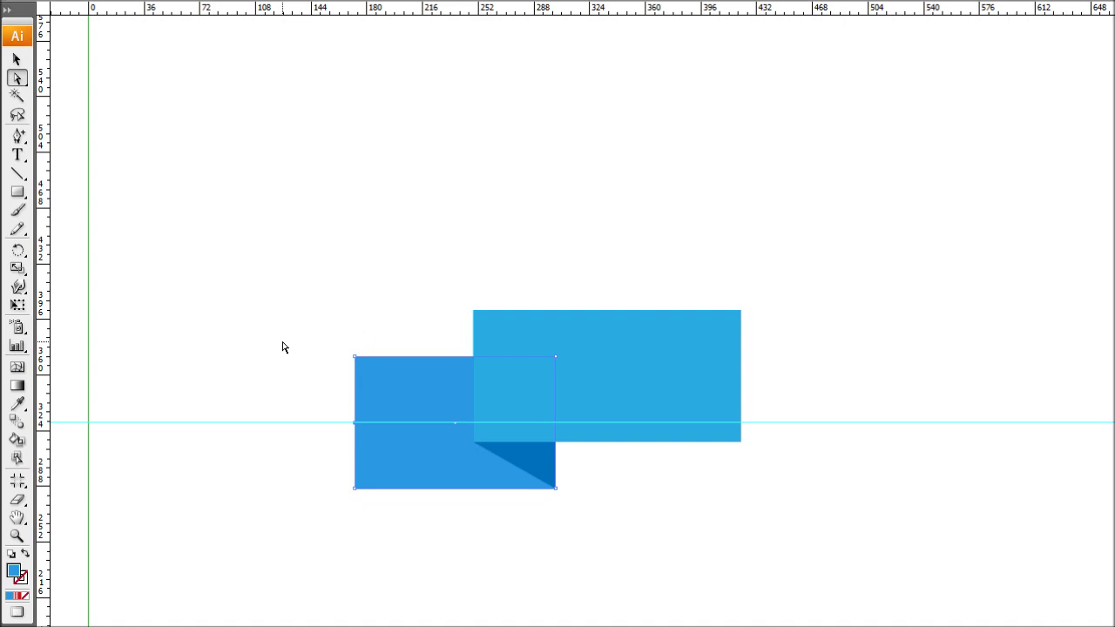
{"action": "key", "text": "Right"}
{"action": "key", "text": "Right"}
{"action": "key", "text": "Right"}
{"action": "key", "text": "Right"}
{"action": "key", "text": "Right"}
{"action": "key", "text": "Right"}
{"action": "key", "text": "Right"}
{"action": "key", "text": "Right"}
{"action": "key", "text": "Right"}
{"action": "key", "text": "Right"}
{"action": "key", "text": "Right"}
{"action": "key", "text": "Right"}
{"action": "key", "text": "Right"}
{"action": "key", "text": "Right"}
{"action": "key", "text": "Right"}
{"action": "key", "text": "Right"}
{"action": "key", "text": "Right"}
{"action": "key", "text": "Right"}
{"action": "key", "text": "Right"}
{"action": "key", "text": "Right"}
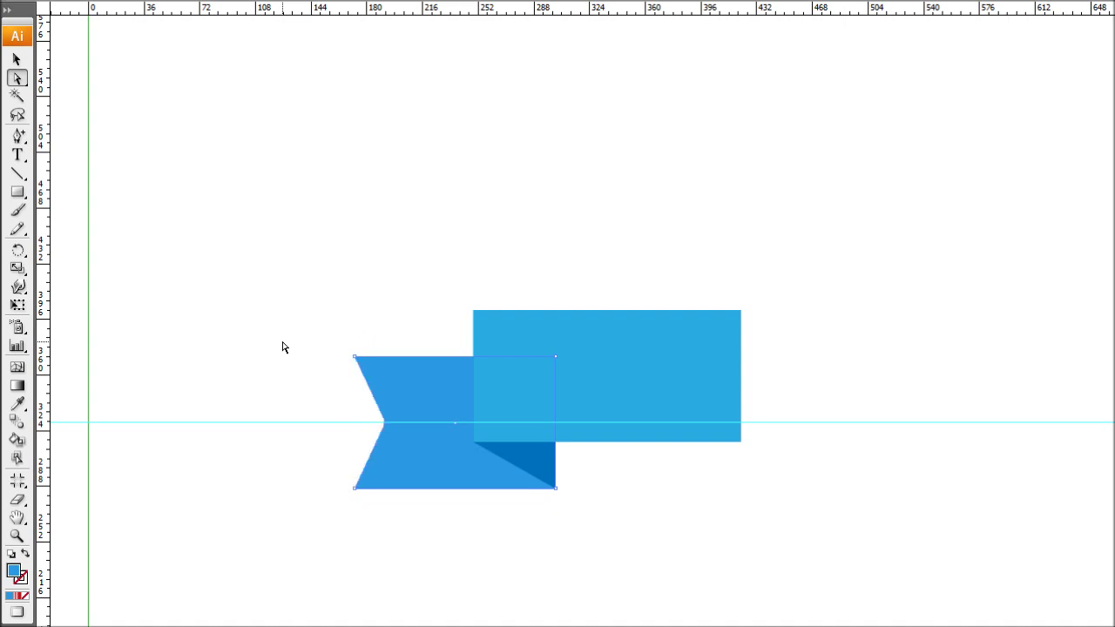
{"action": "key", "text": "Right"}
{"action": "key", "text": "Right"}
{"action": "key", "text": "Right"}
{"action": "key", "text": "Right"}
{"action": "key", "text": "Right"}
{"action": "key", "text": "Right"}
{"action": "key", "text": "Right"}
{"action": "key", "text": "Right"}
{"action": "key", "text": "Right"}
{"action": "key", "text": "Right"}
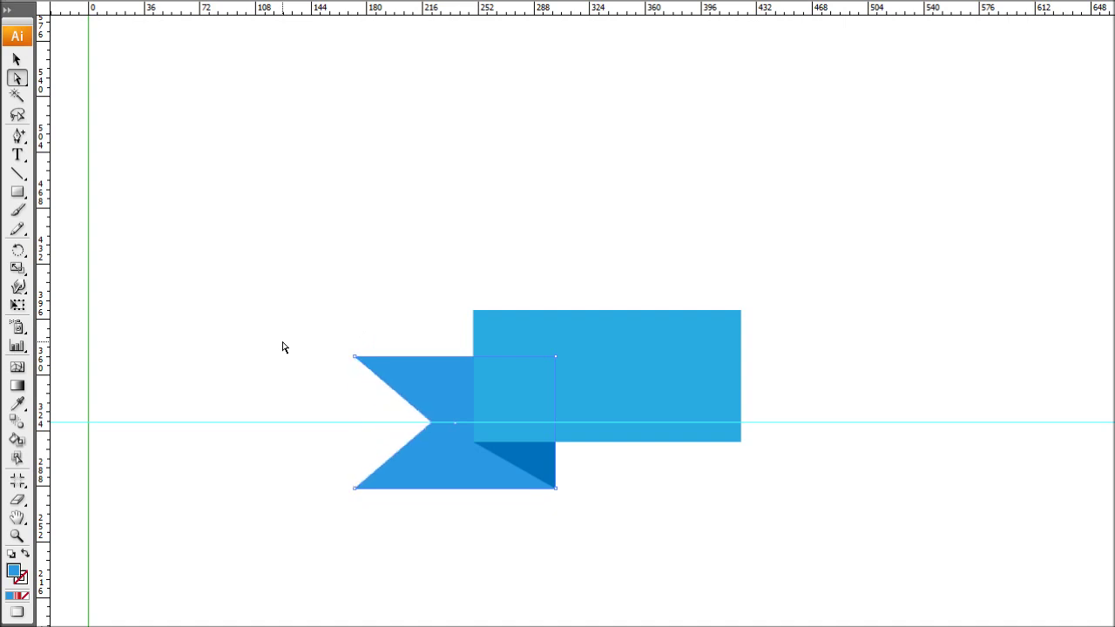
{"action": "left_click", "coordinate": [282, 347]}
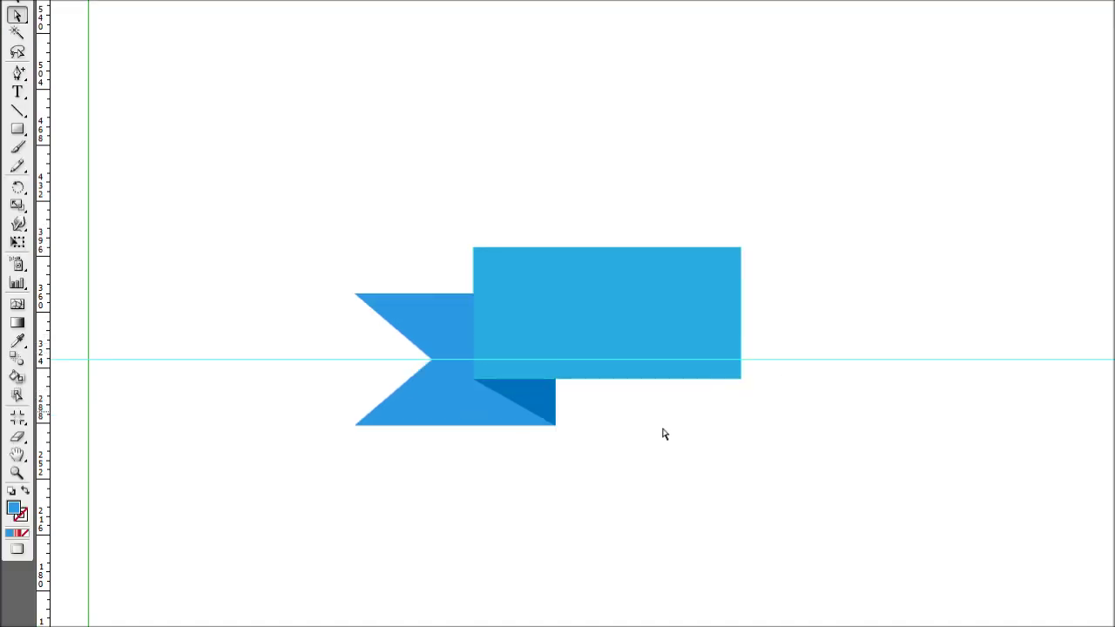
{"action": "left_click", "coordinate": [655, 258]}
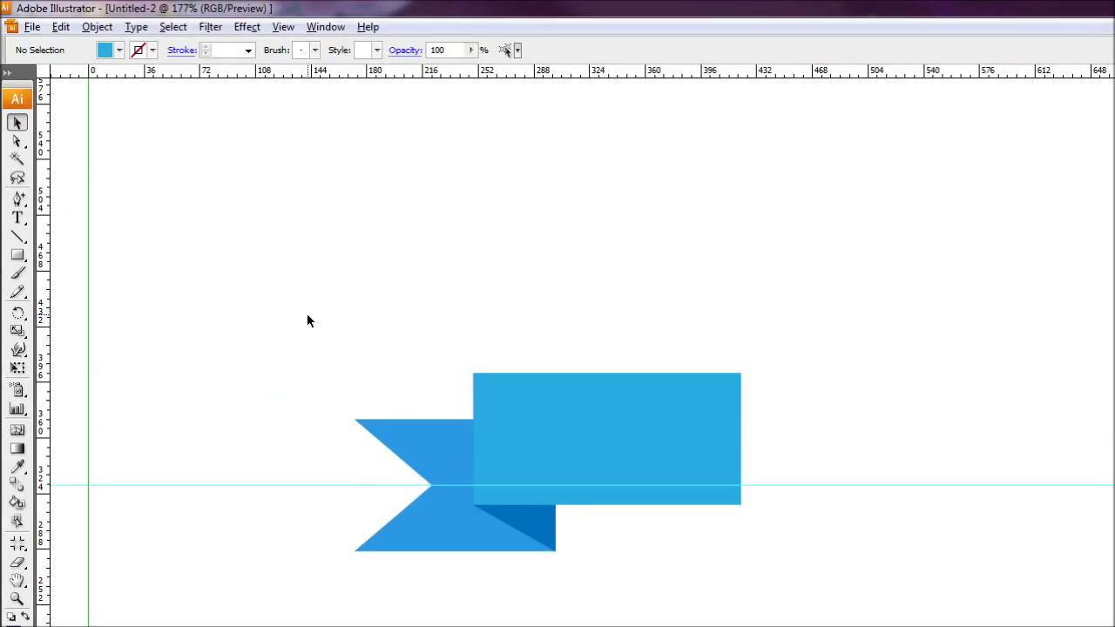
Copy all ribbon shapes in place and flip the copy horizontally
{"action": "left_click_drag", "start_coordinate": [317, 324], "coordinate": [808, 609]}
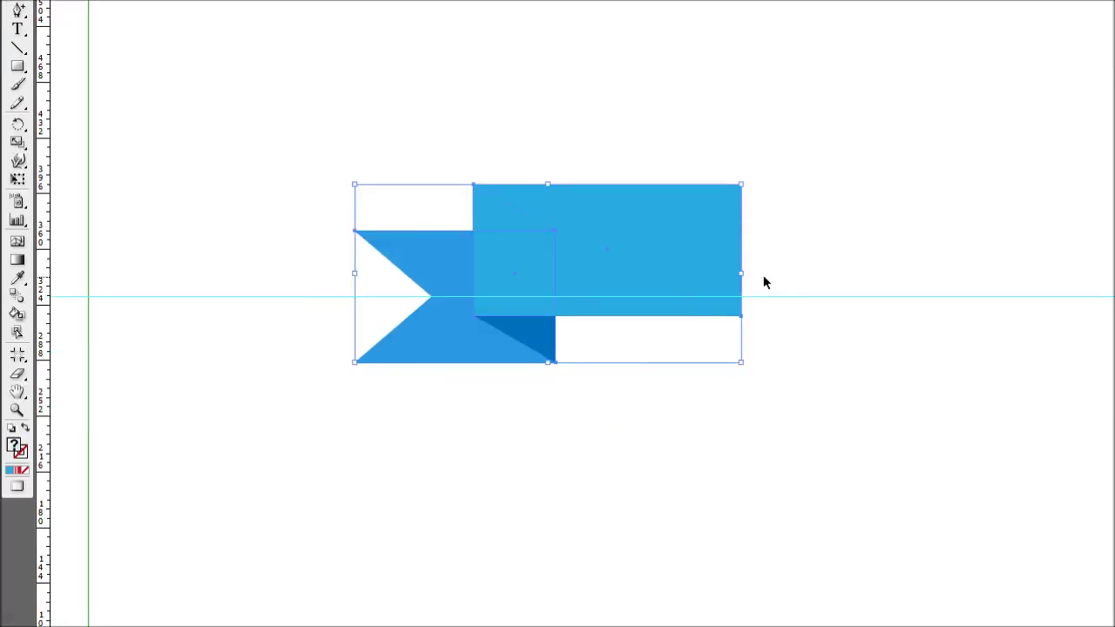
{"action": "key", "text": "a"}
{"action": "key", "text": "v"}
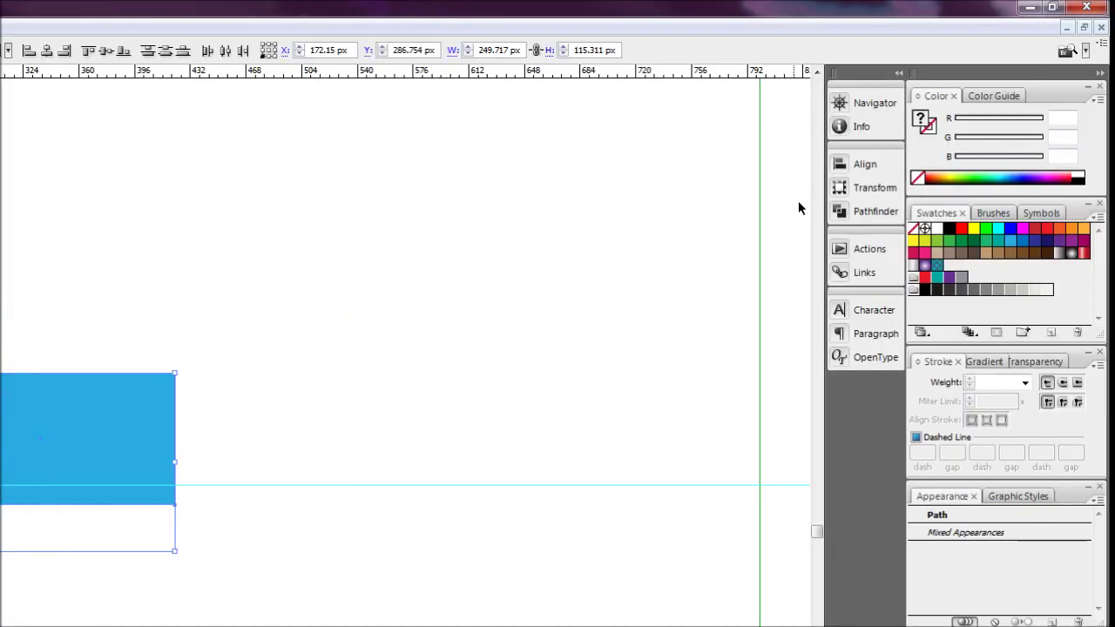
{"action": "left_click", "coordinate": [1107, 61]}
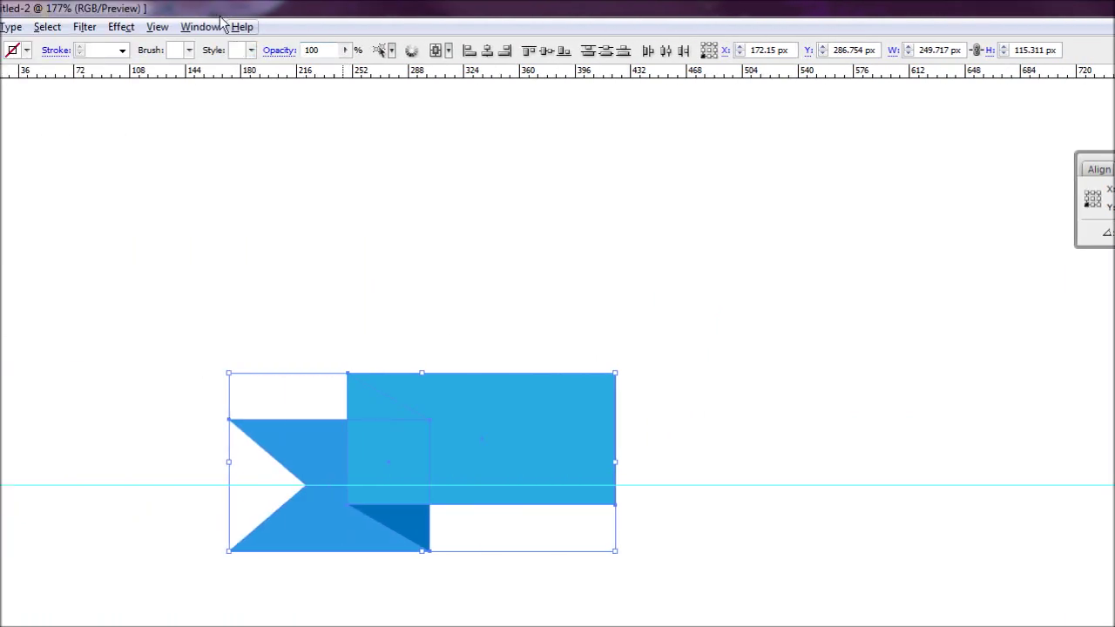
{"action": "left_click", "coordinate": [209, 27]}
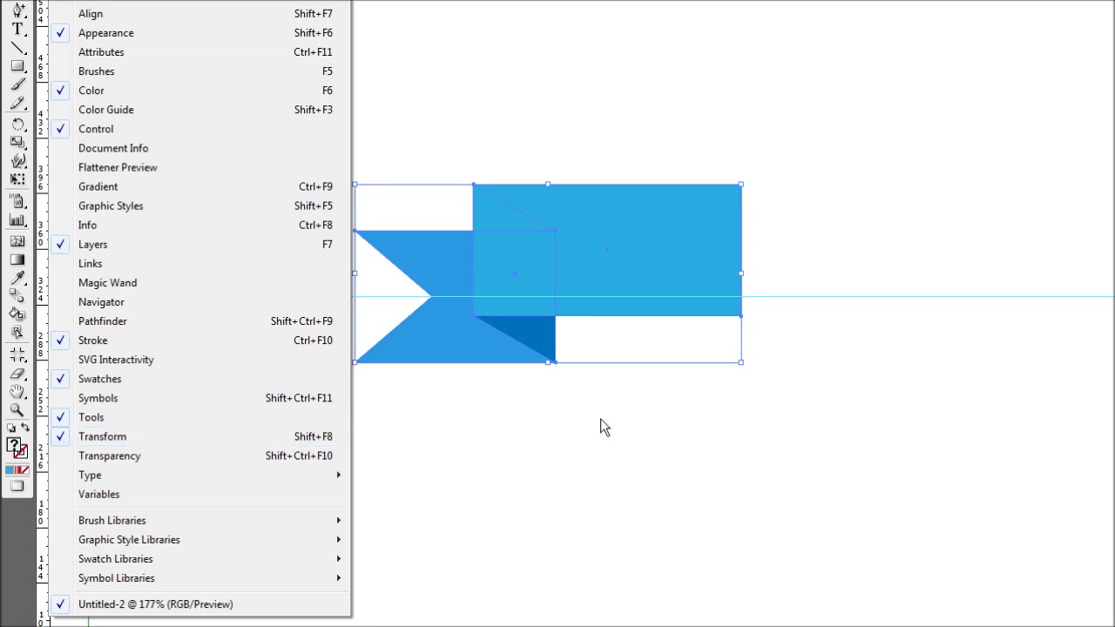
{"action": "left_click", "coordinate": [703, 417]}
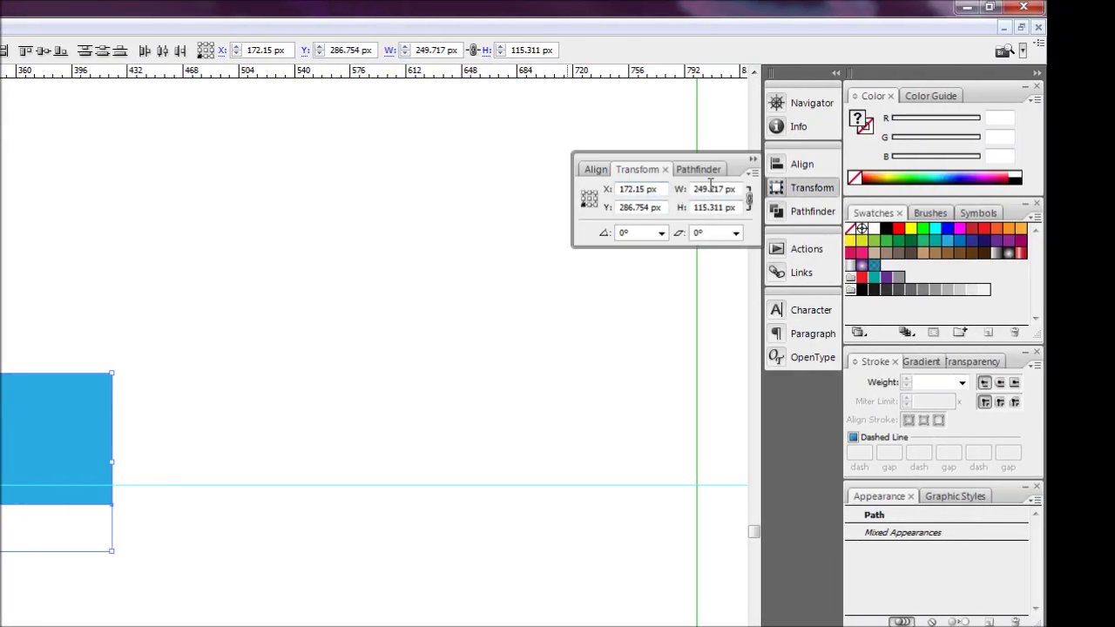
{"action": "left_click", "coordinate": [751, 175]}
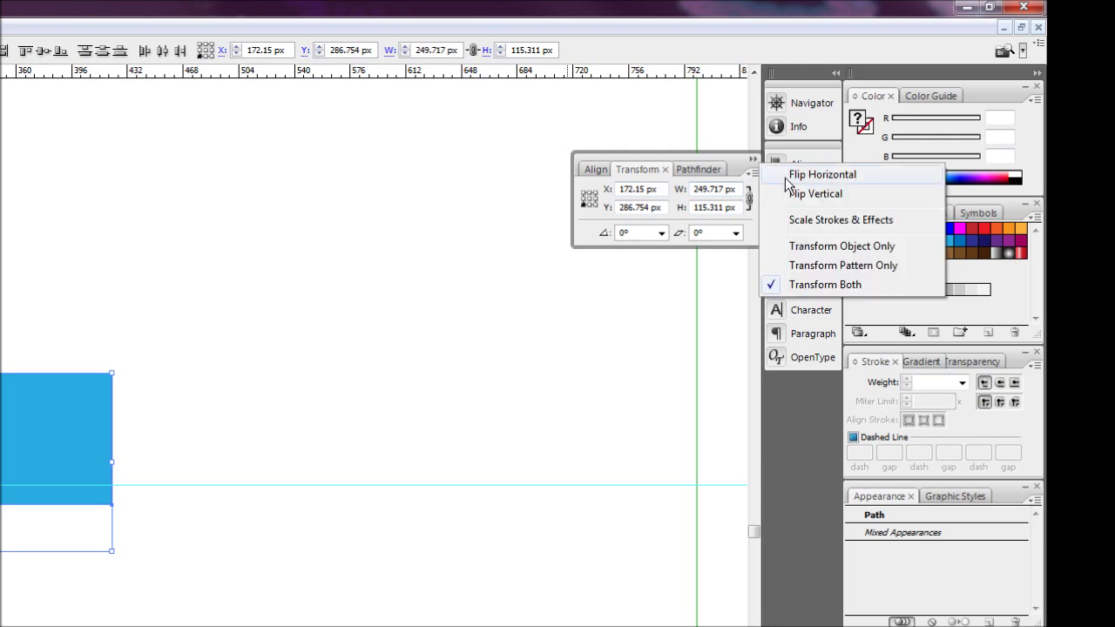
{"action": "left_click", "coordinate": [790, 177]}
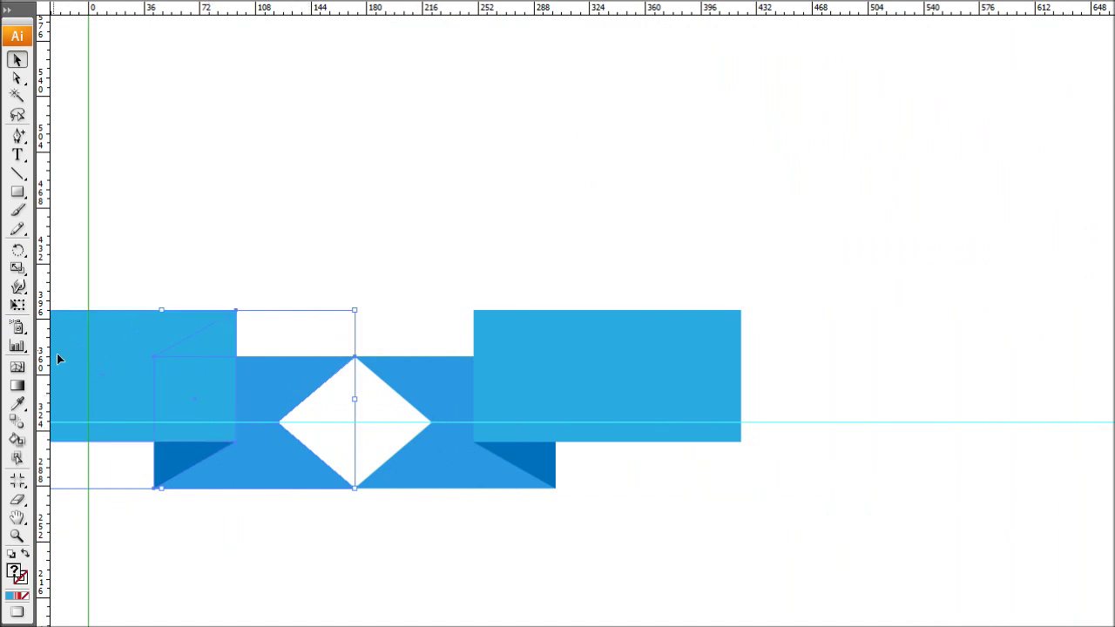
Move the mirrored ribbon half to the right of the original
{"action": "left_click", "coordinate": [370, 414]}
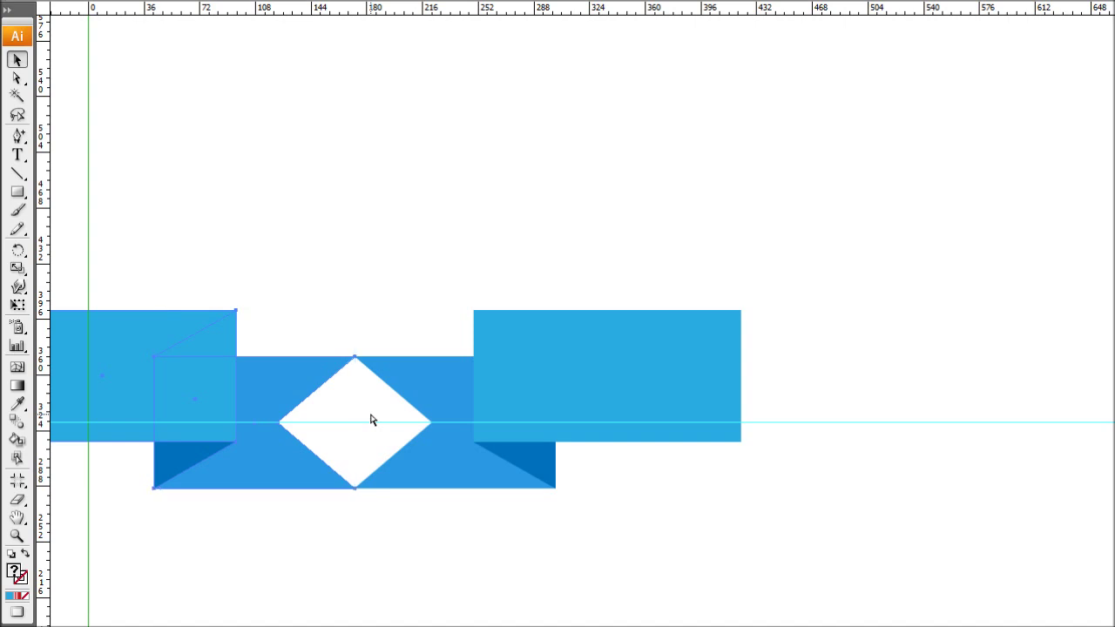
{"action": "left_click", "coordinate": [370, 419]}
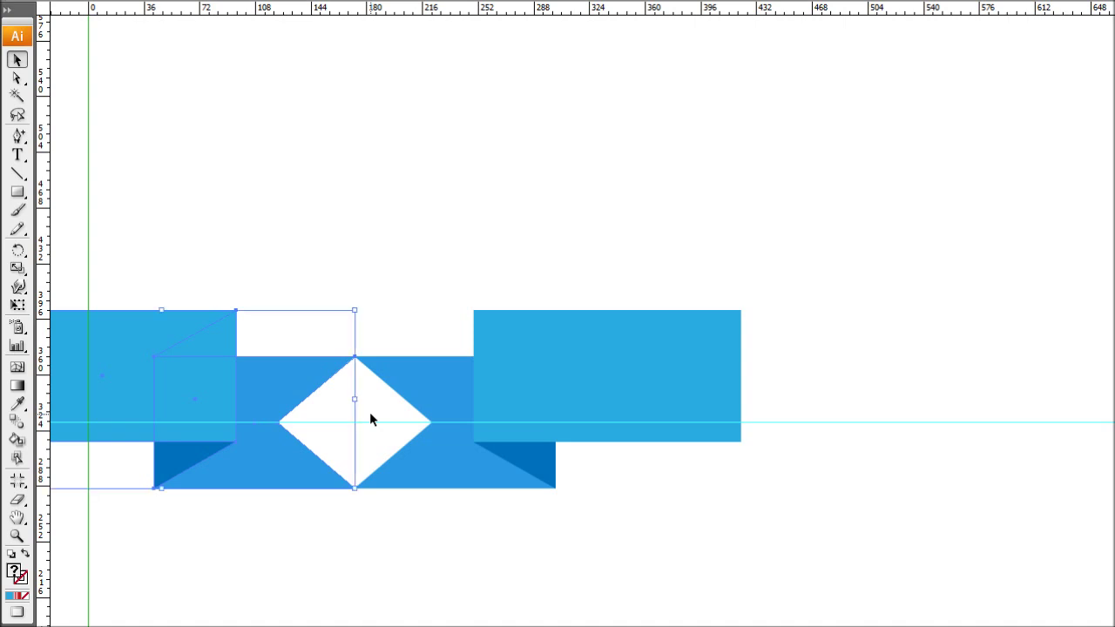
{"action": "left_click_drag", "start_coordinate": [127, 360], "coordinate": [922, 341]}
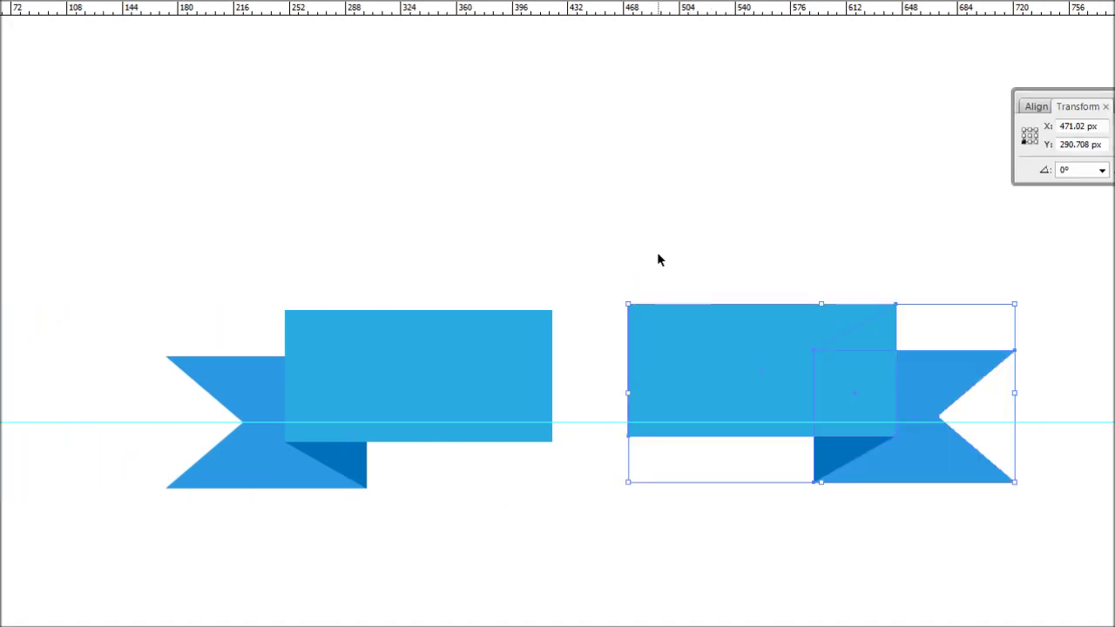
{"action": "left_click", "coordinate": [657, 259]}
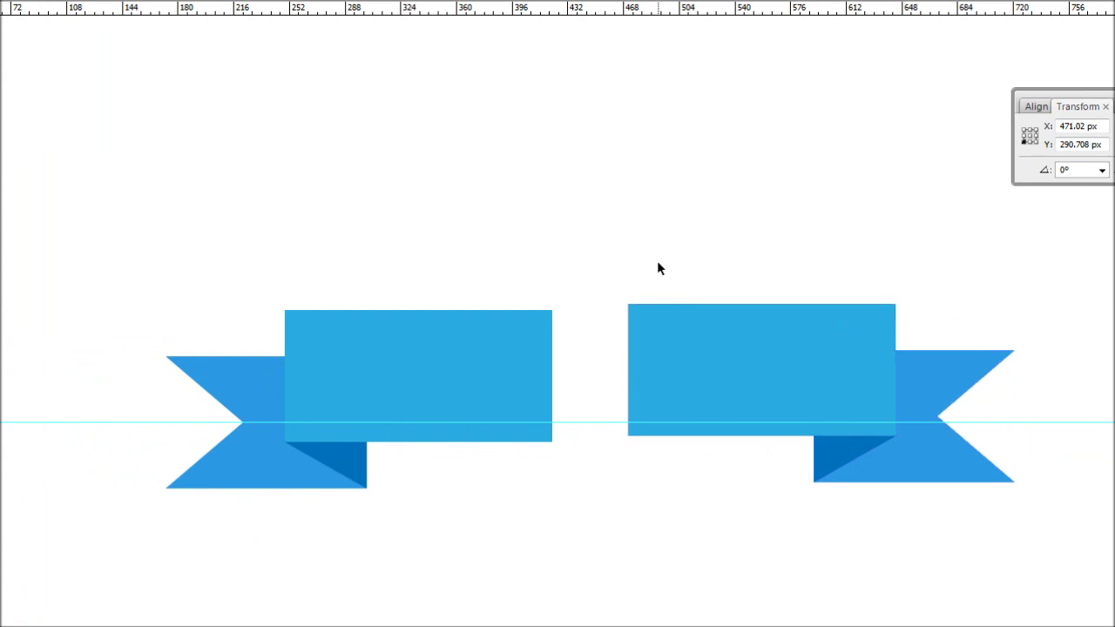
Snap the right half against the left rectangle's edge so the bands meet at the centre
{"action": "left_click", "coordinate": [627, 306]}
{"action": "left_click_drag", "start_coordinate": [627, 307], "coordinate": [552, 310]}
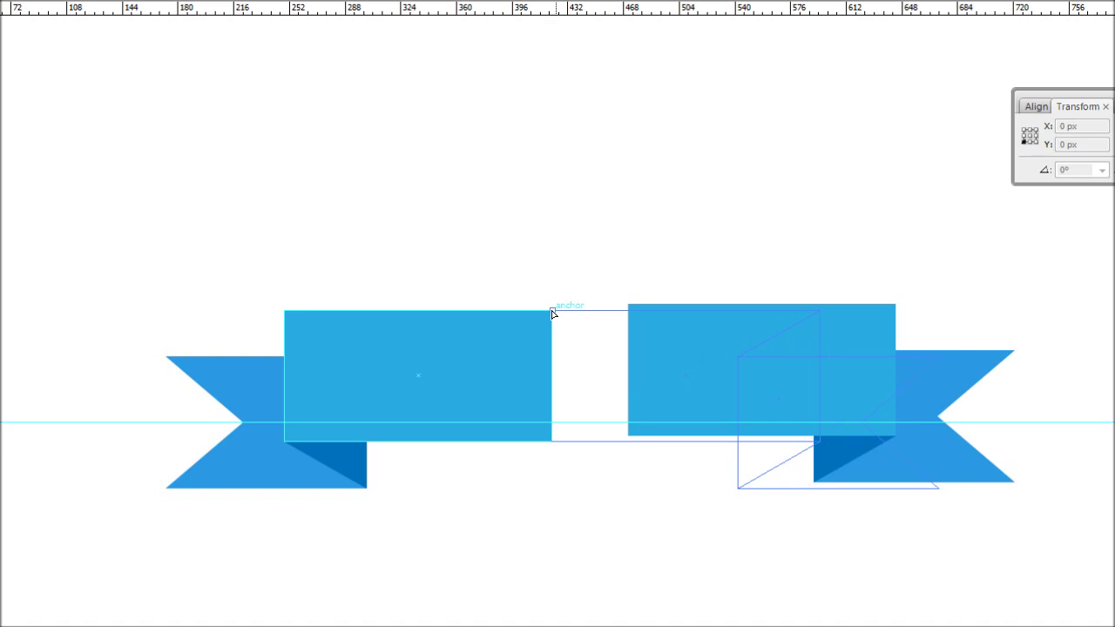
{"action": "left_click_drag", "start_coordinate": [552, 310], "coordinate": [551, 309]}
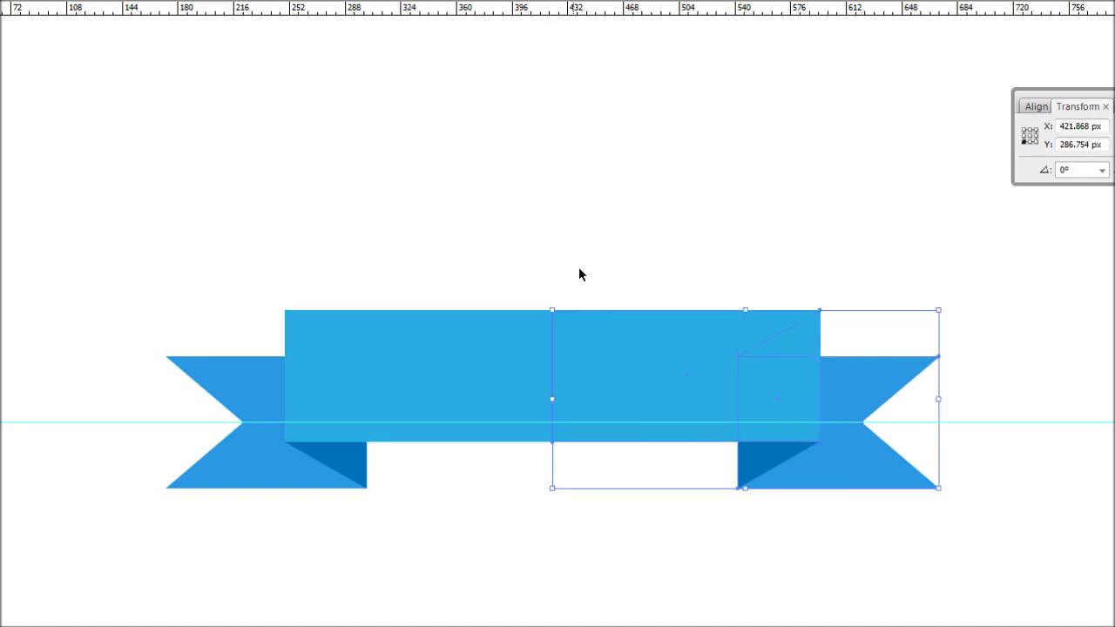
{"action": "left_click", "coordinate": [605, 261]}
{"action": "left_click_drag", "start_coordinate": [608, 276], "coordinate": [339, 374]}
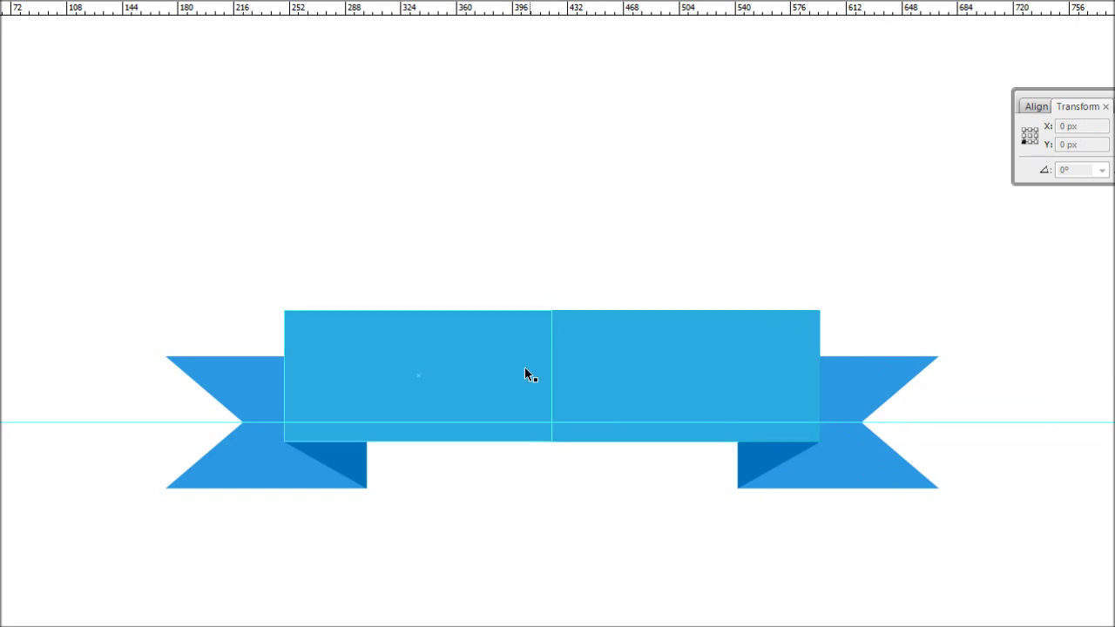
{"action": "left_click", "coordinate": [590, 495]}
{"action": "left_click", "coordinate": [584, 436]}
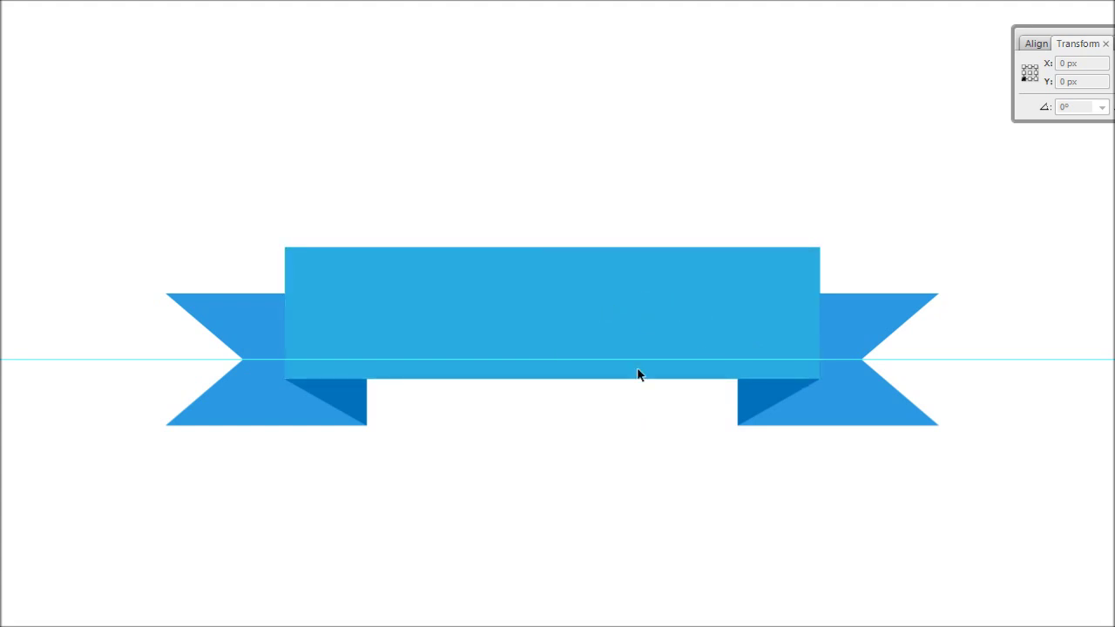
{"action": "left_click", "coordinate": [657, 319]}
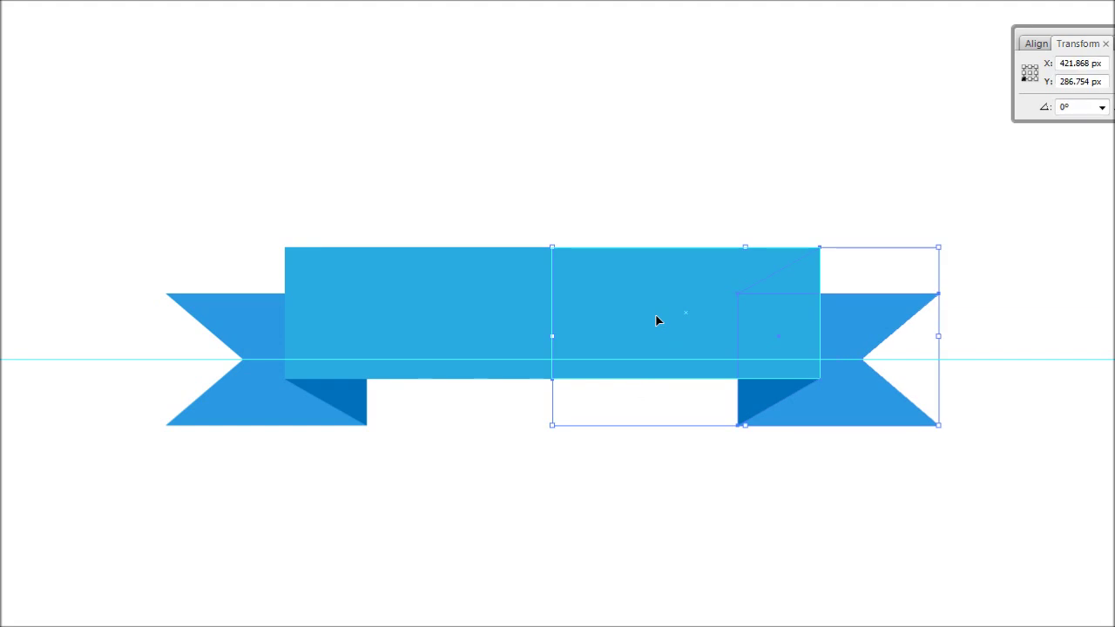
Select both central rectangle halves and combine them with Pathfinder Unite
{"action": "key", "text": "ctrl+shift+b"}
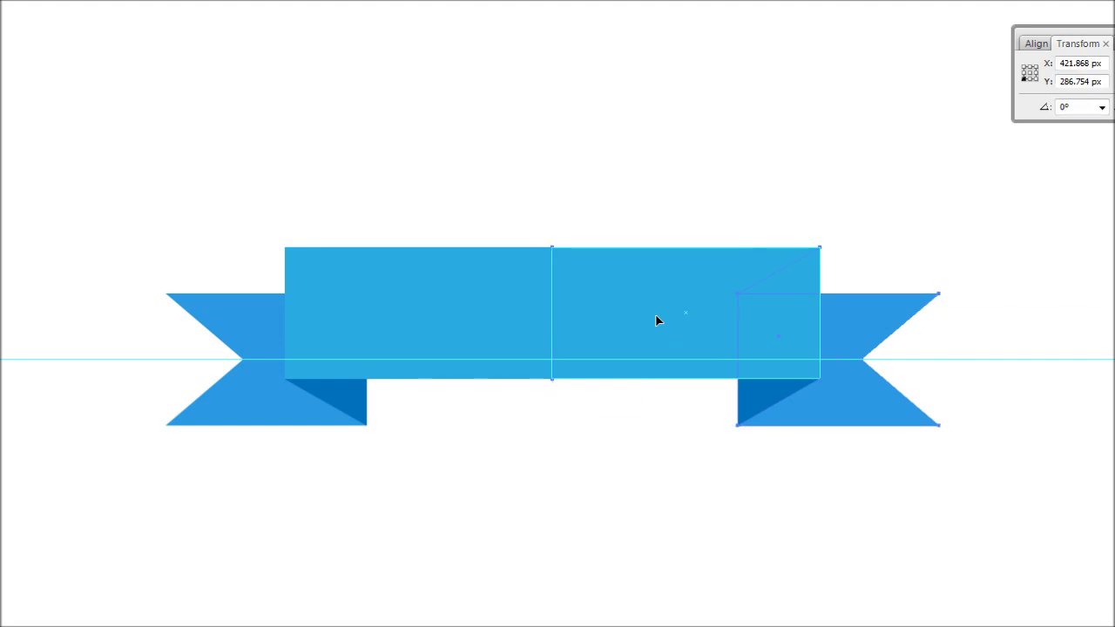
{"action": "key", "text": "ctrl+shift+b"}
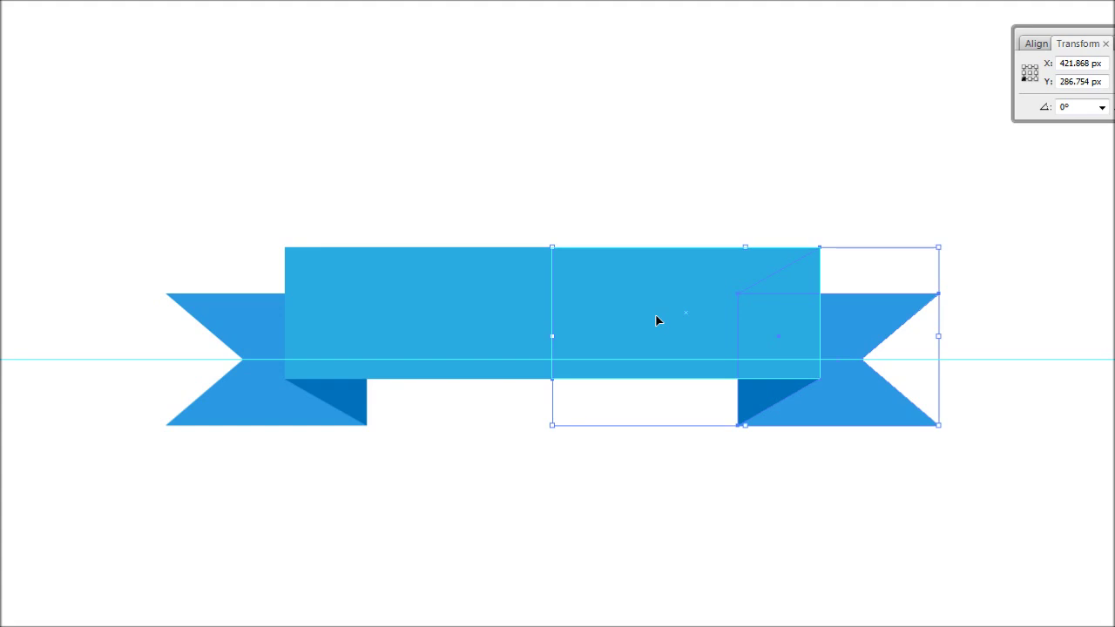
{"action": "left_click", "coordinate": [723, 443]}
{"action": "left_click", "coordinate": [655, 281]}
{"action": "left_click", "coordinate": [529, 279], "text": "shift"}
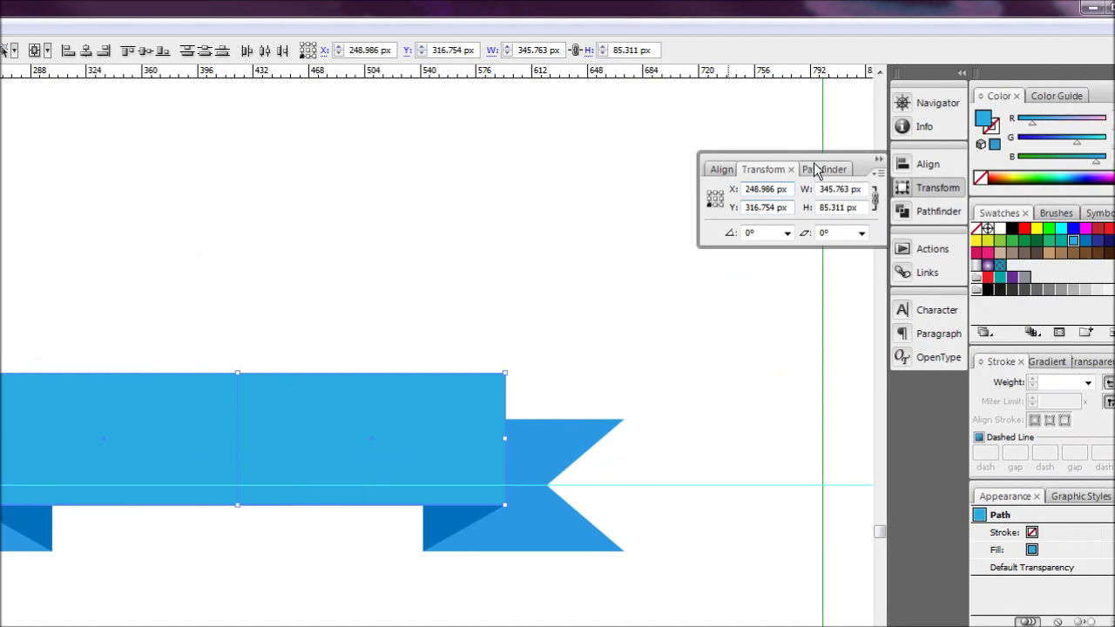
{"action": "left_click", "coordinate": [814, 165]}
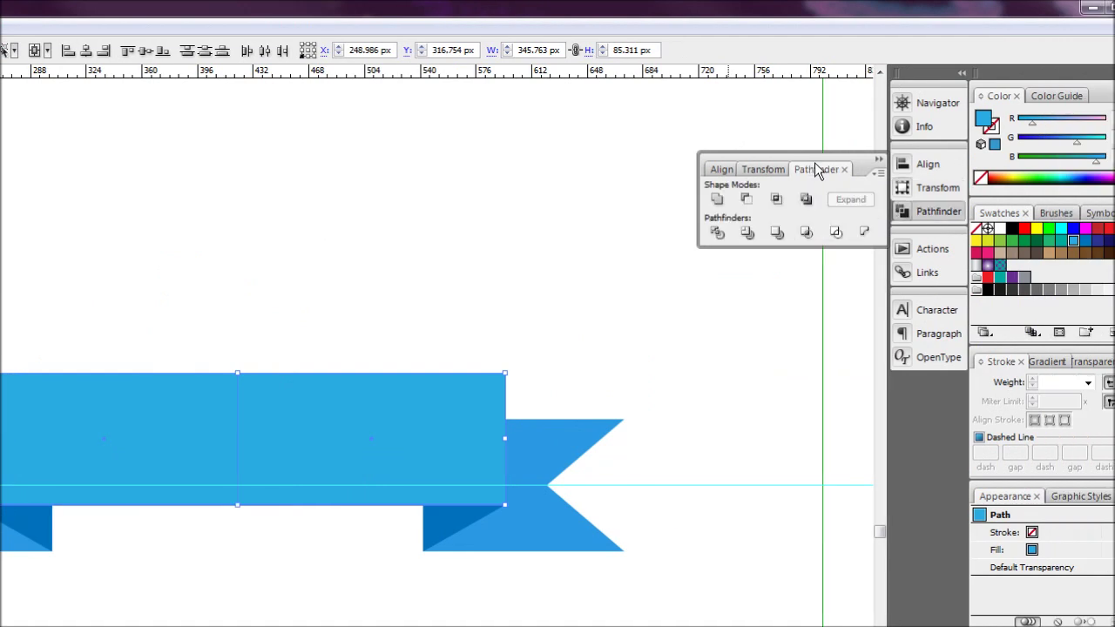
{"action": "left_click", "coordinate": [716, 200]}
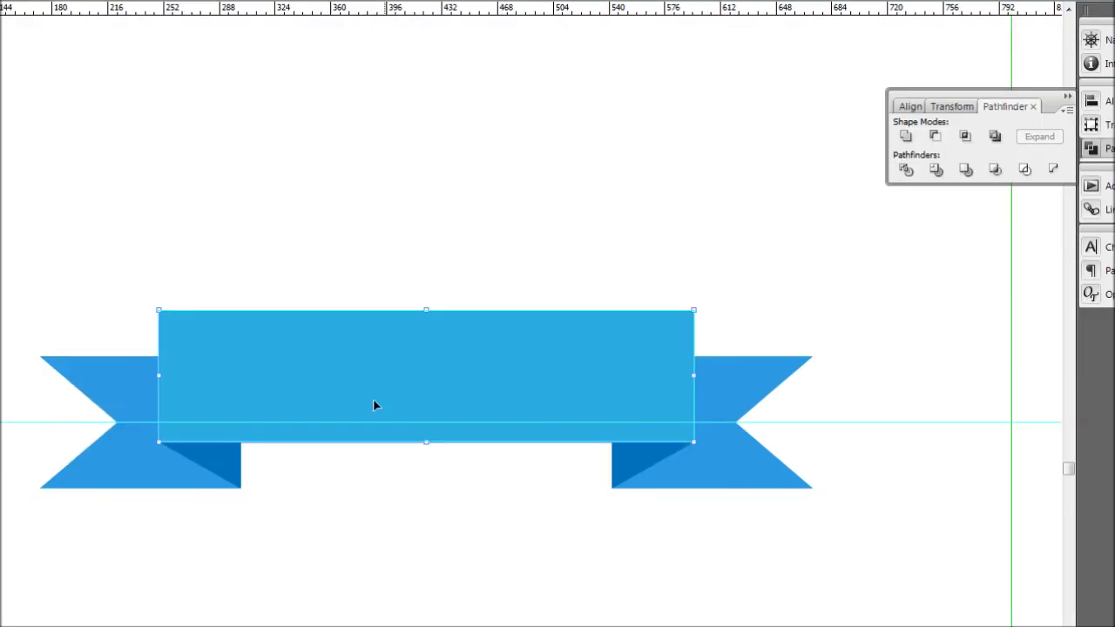
{"action": "left_click", "coordinate": [421, 478]}
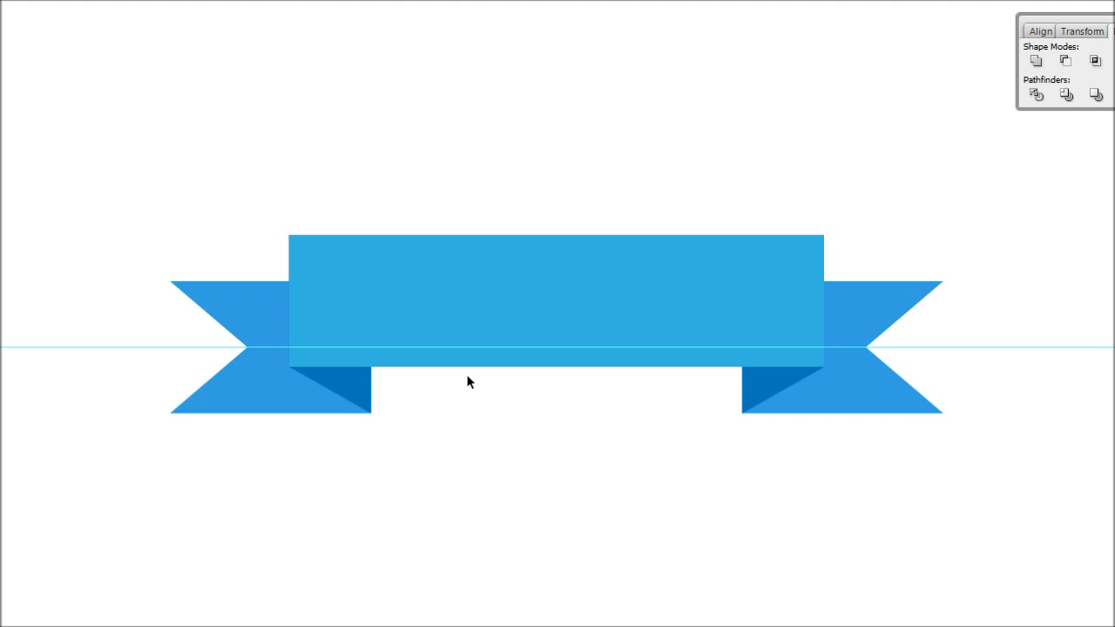
Paste a no-fill, yellow-stroked copy of the band in front and pull its top edge down
{"action": "left_click", "coordinate": [567, 294]}
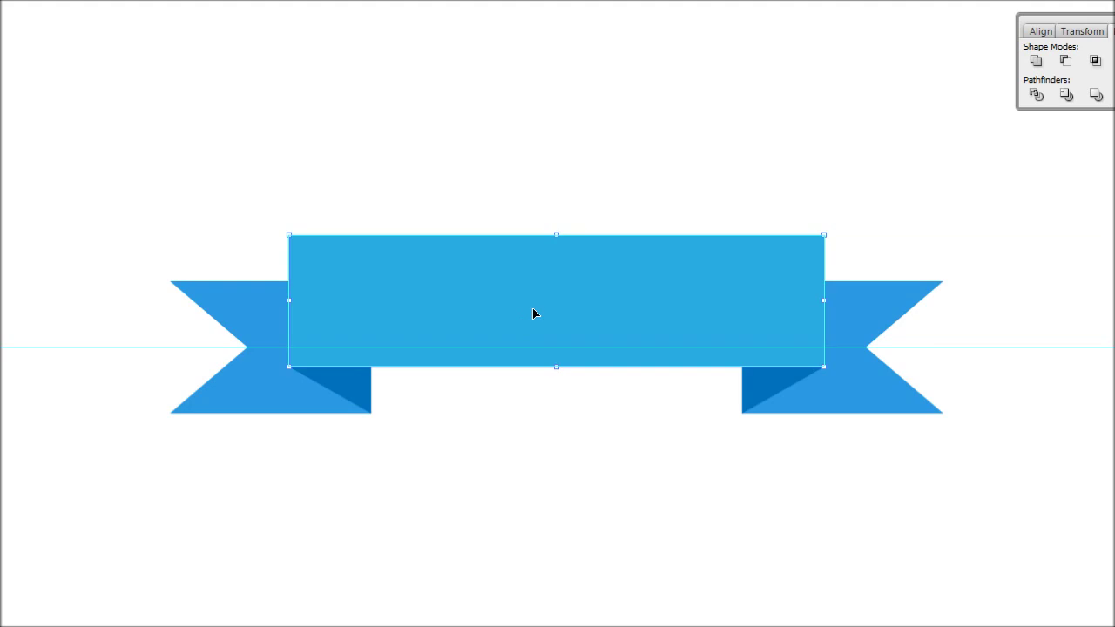
{"action": "left_click_drag", "start_coordinate": [537, 306], "coordinate": [538, 306]}
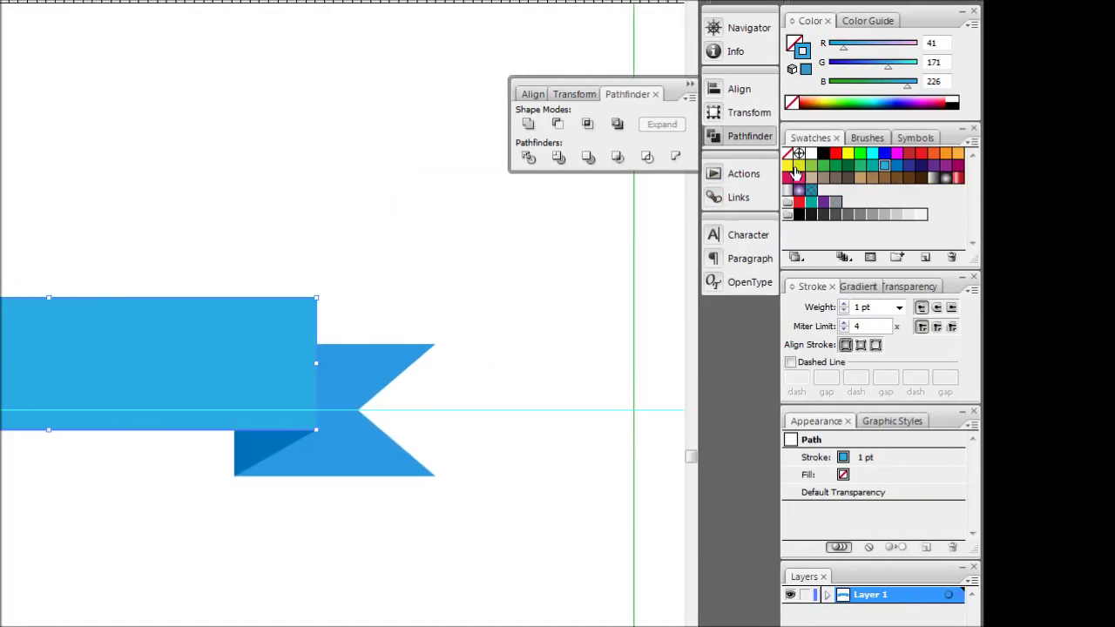
{"action": "left_click", "coordinate": [787, 167]}
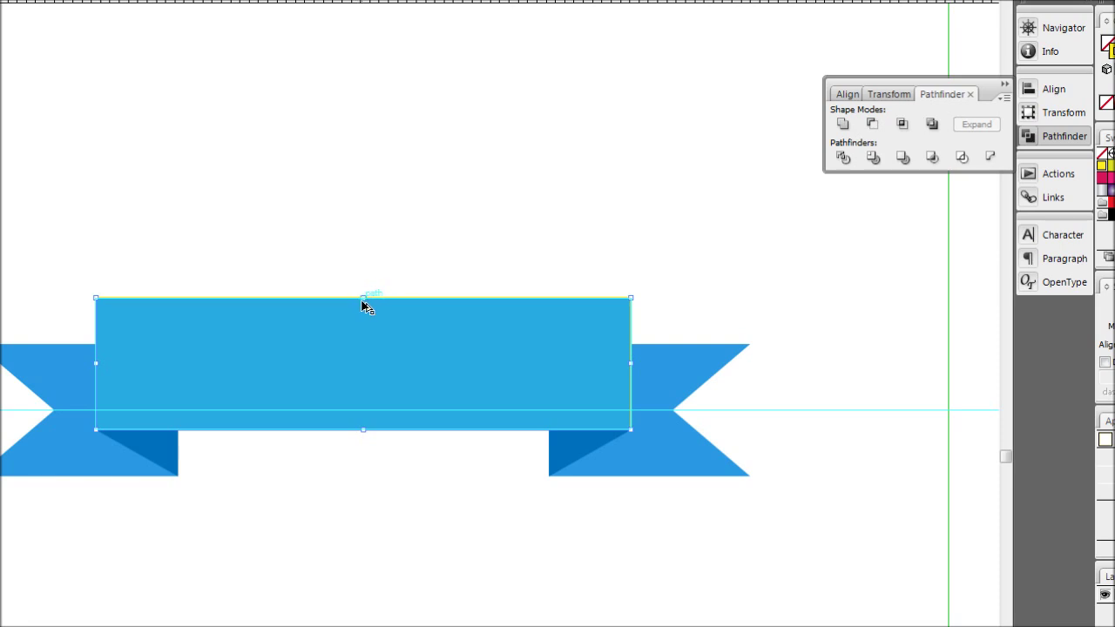
{"action": "left_click_drag", "start_coordinate": [363, 300], "coordinate": [363, 315]}
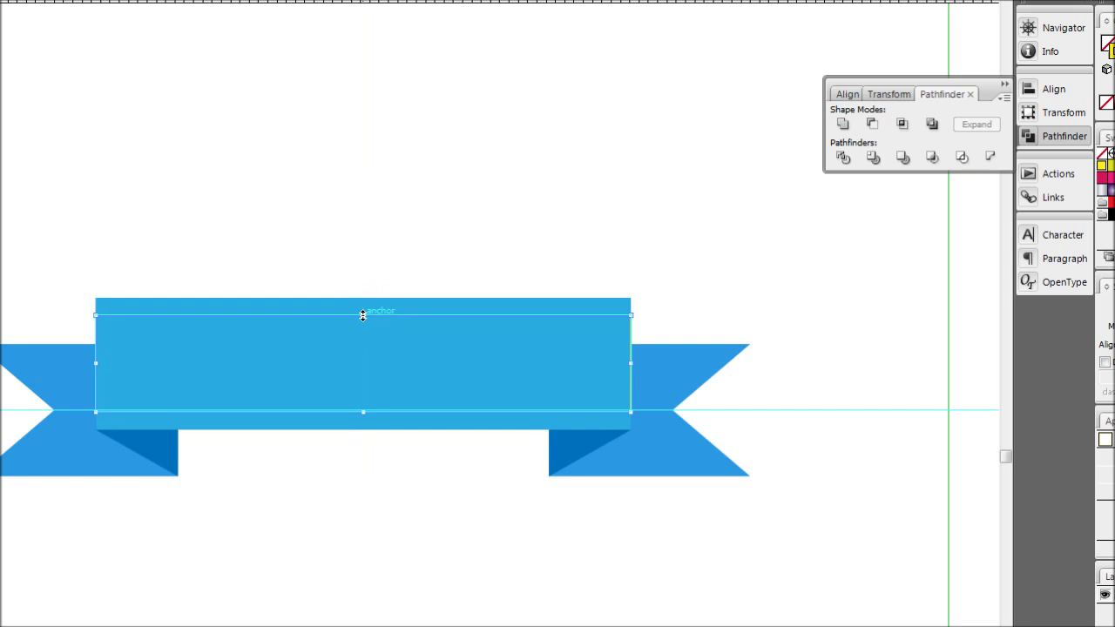
{"action": "left_click", "coordinate": [346, 240]}
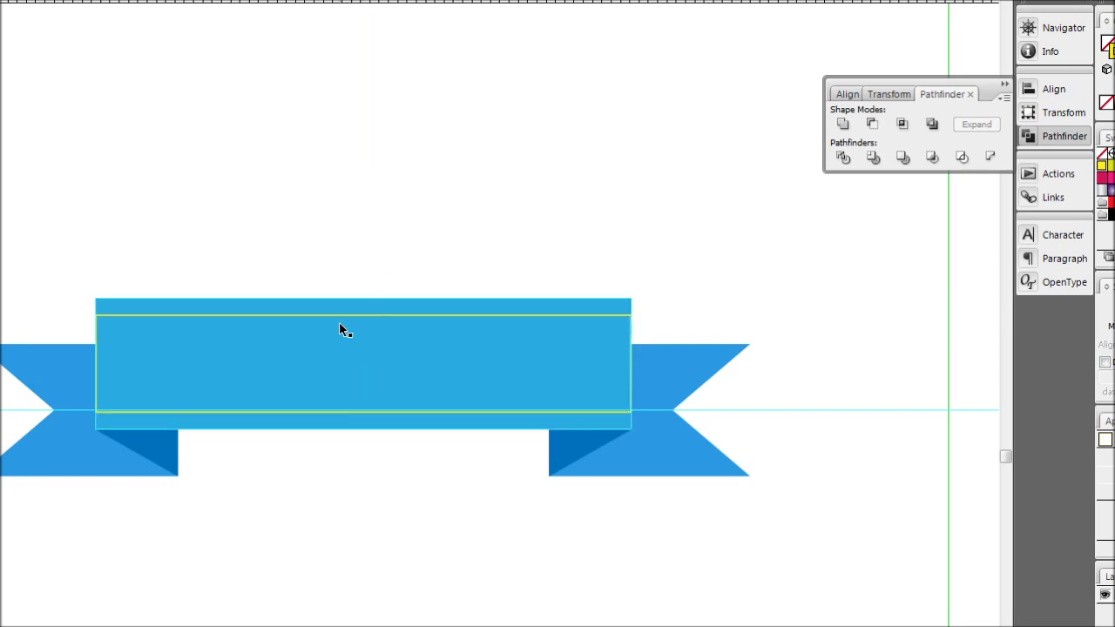
{"action": "left_click", "coordinate": [233, 319]}
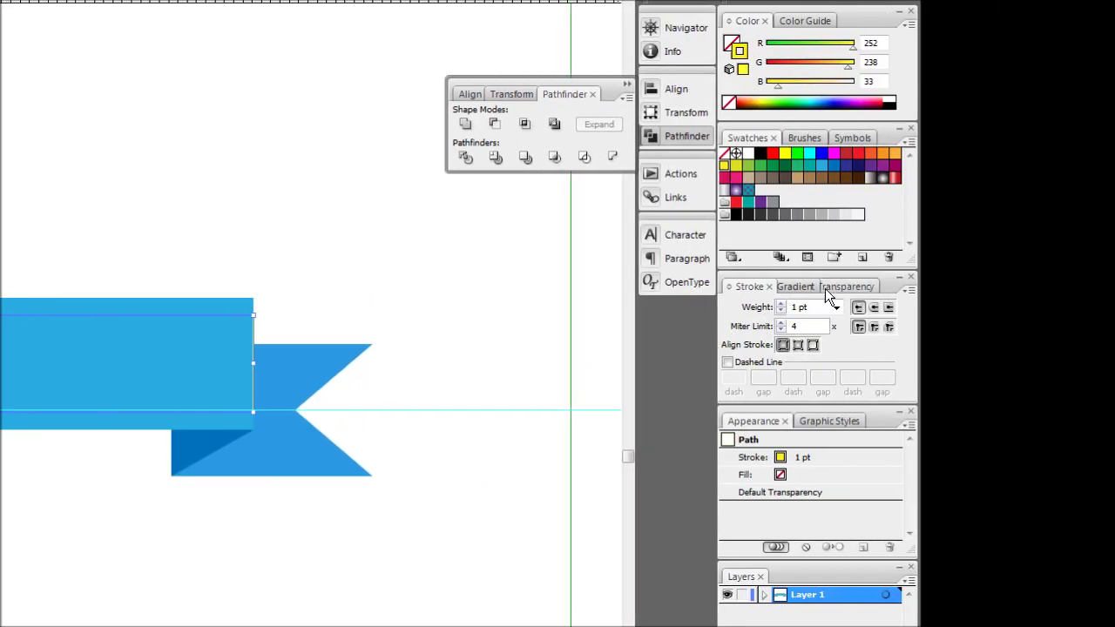
Give the inset rectangle a 2 pt yellow dashed stroke with 4 pt dashes and 4 pt gaps
{"action": "left_click", "coordinate": [835, 307]}
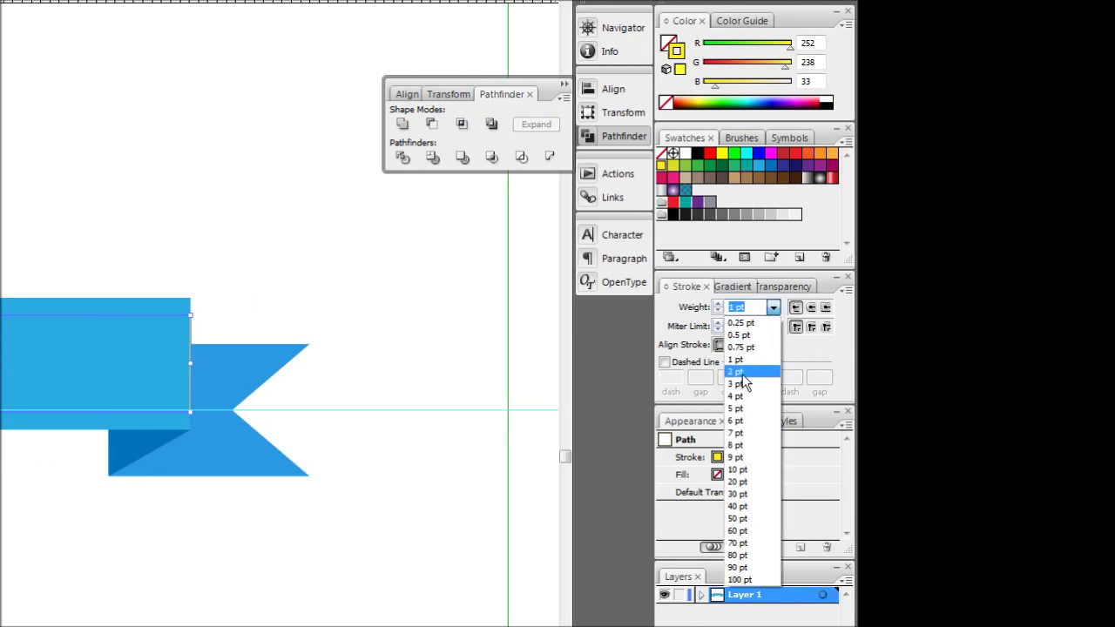
{"action": "left_click", "coordinate": [737, 371]}
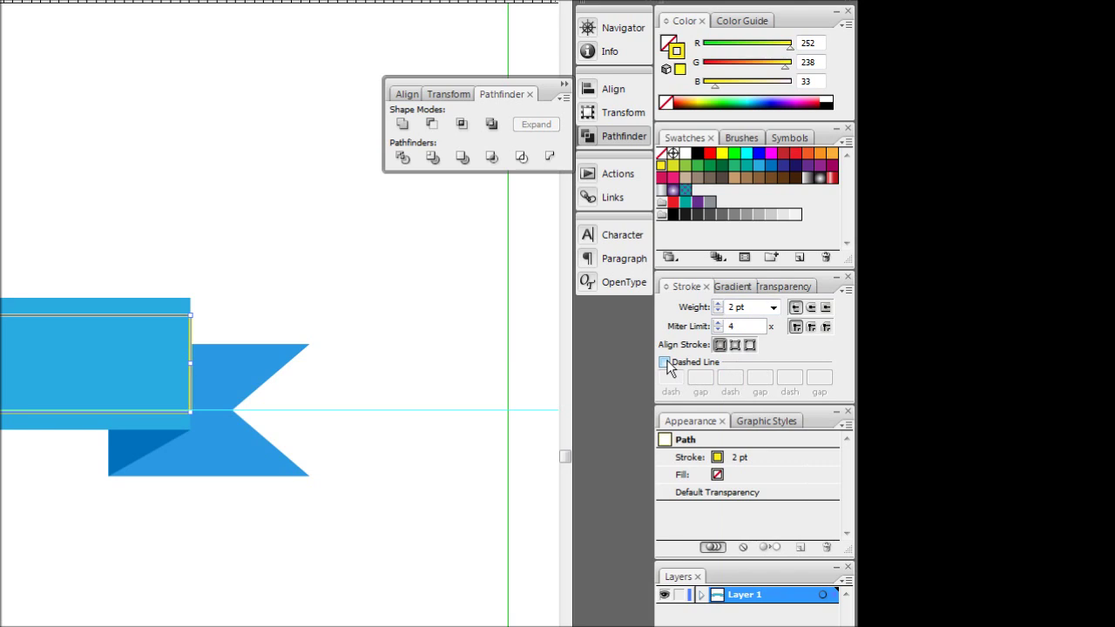
{"action": "left_click", "coordinate": [665, 363]}
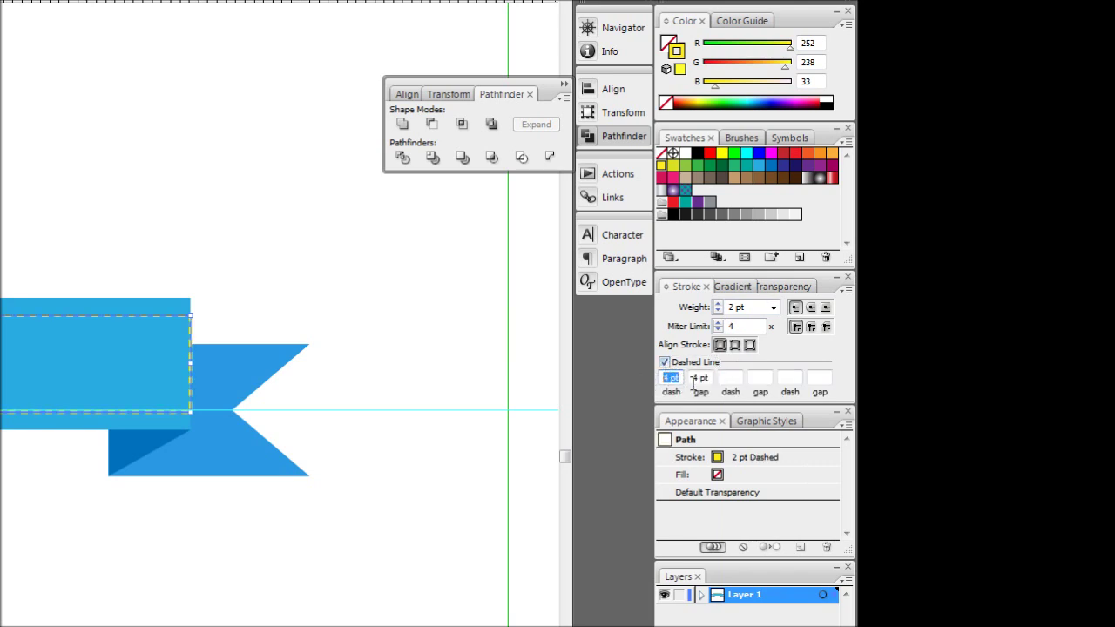
{"action": "left_click", "coordinate": [689, 378]}
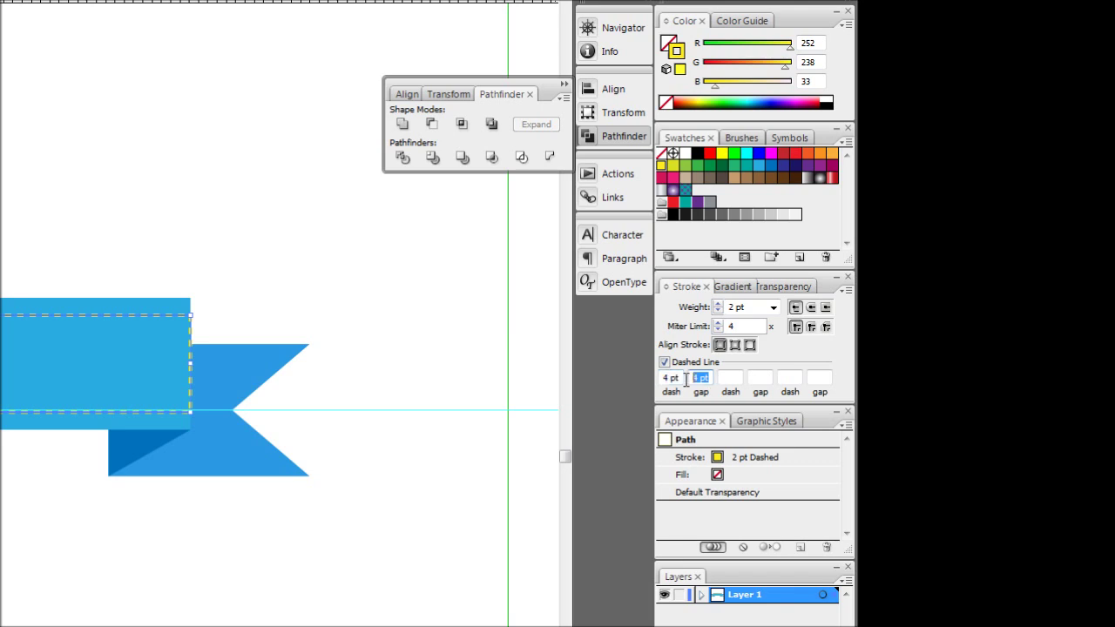
{"action": "type", "text": "4"}
{"action": "key", "text": "Return"}
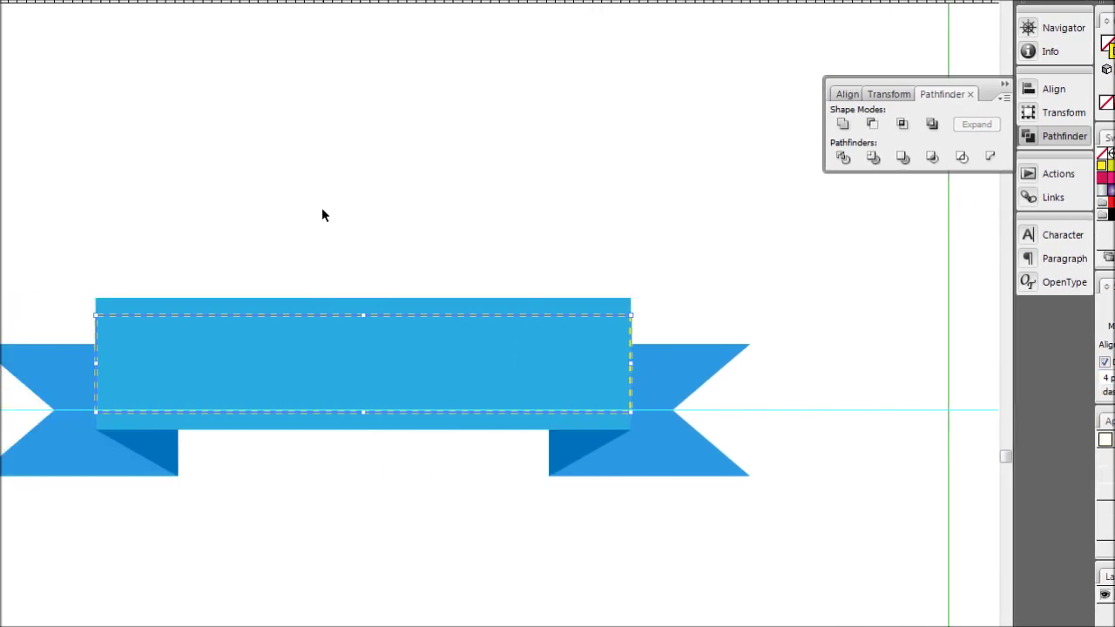
{"action": "left_click", "coordinate": [321, 214]}
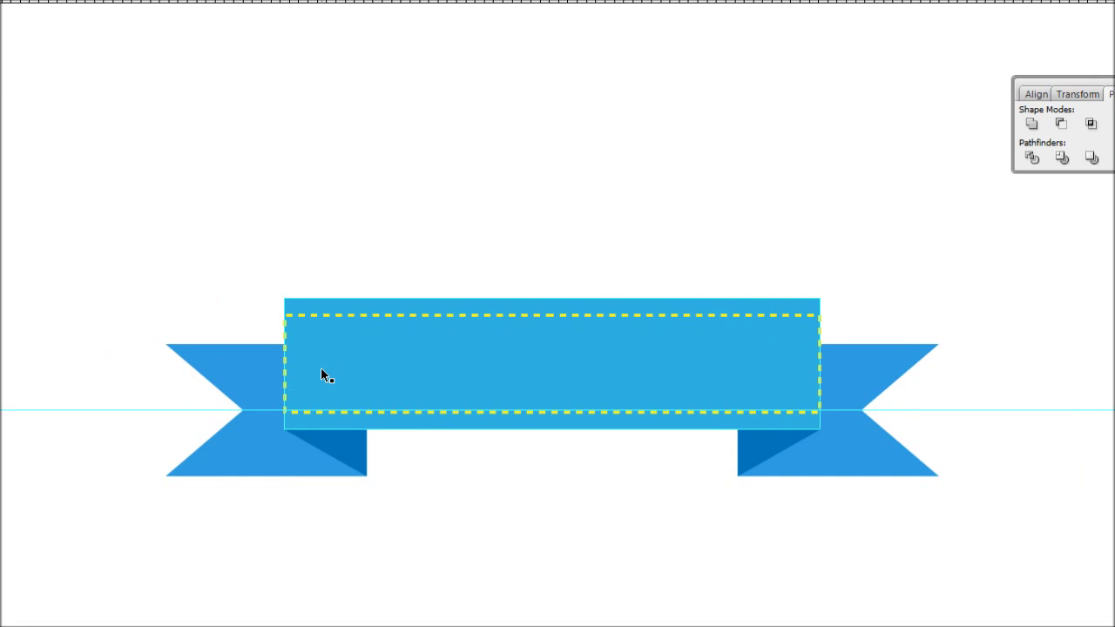
Delete the left vertical end of the dashed stitching rectangle with Direct Selection
{"action": "left_click", "coordinate": [16, 142]}
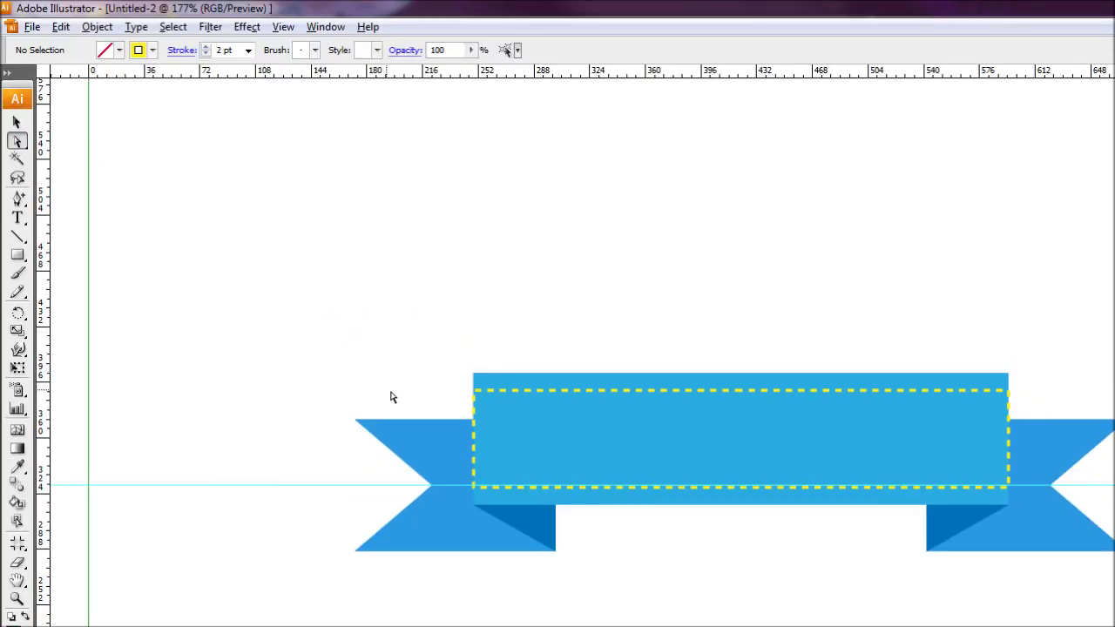
{"action": "left_click", "coordinate": [472, 437]}
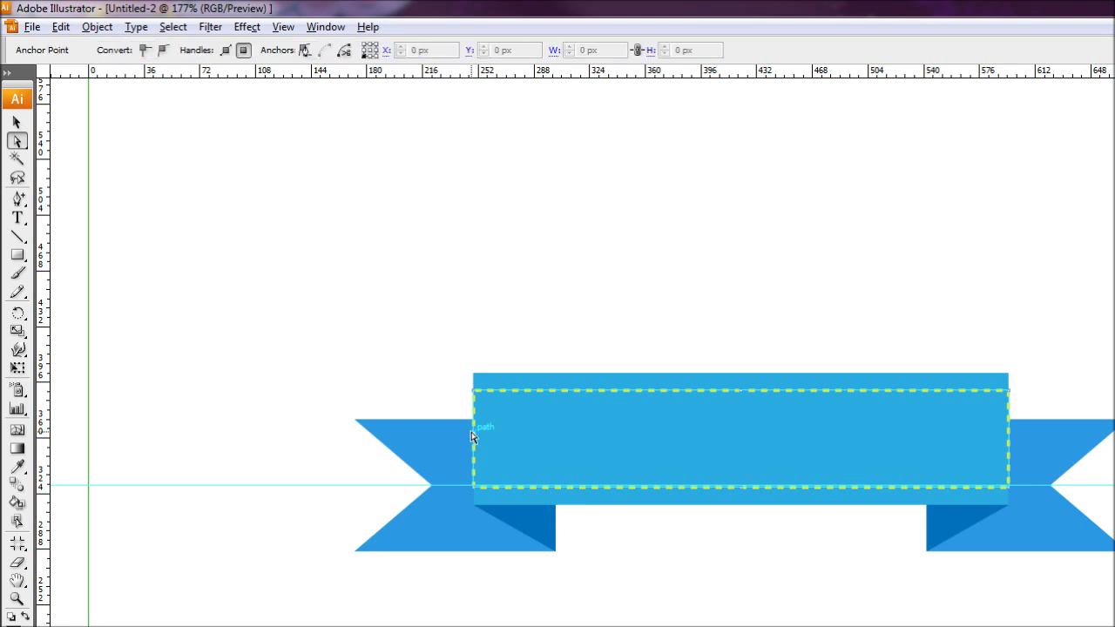
{"action": "key", "text": "f"}
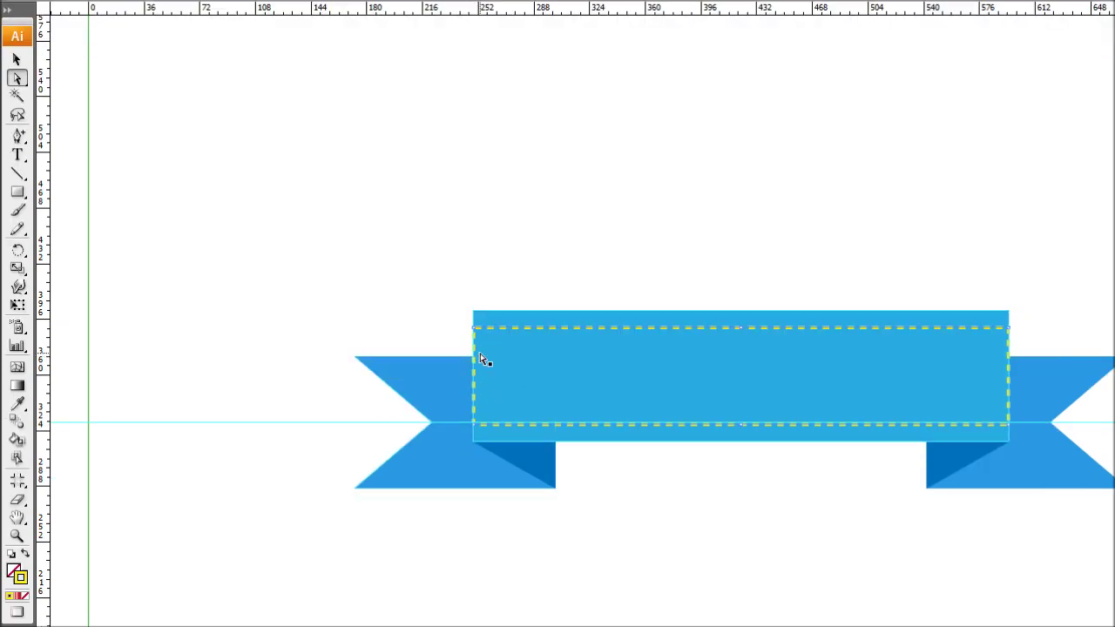
{"action": "key", "text": "Delete"}
{"action": "left_click", "coordinate": [513, 236]}
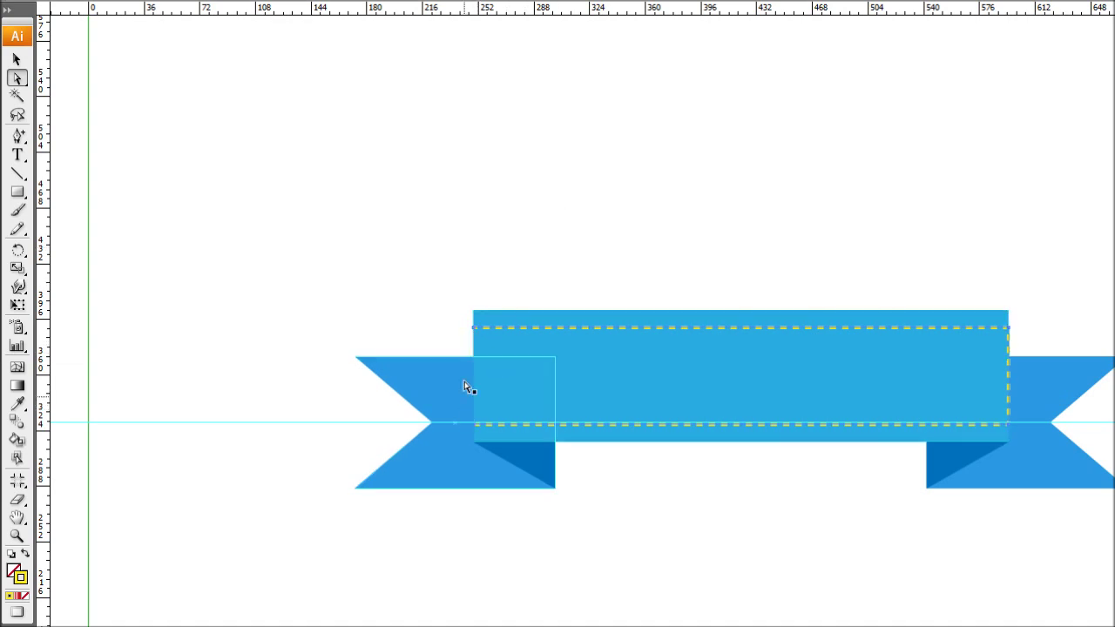
Select the right vertical end of the stitching and hide the guides
{"action": "key", "text": "f"}
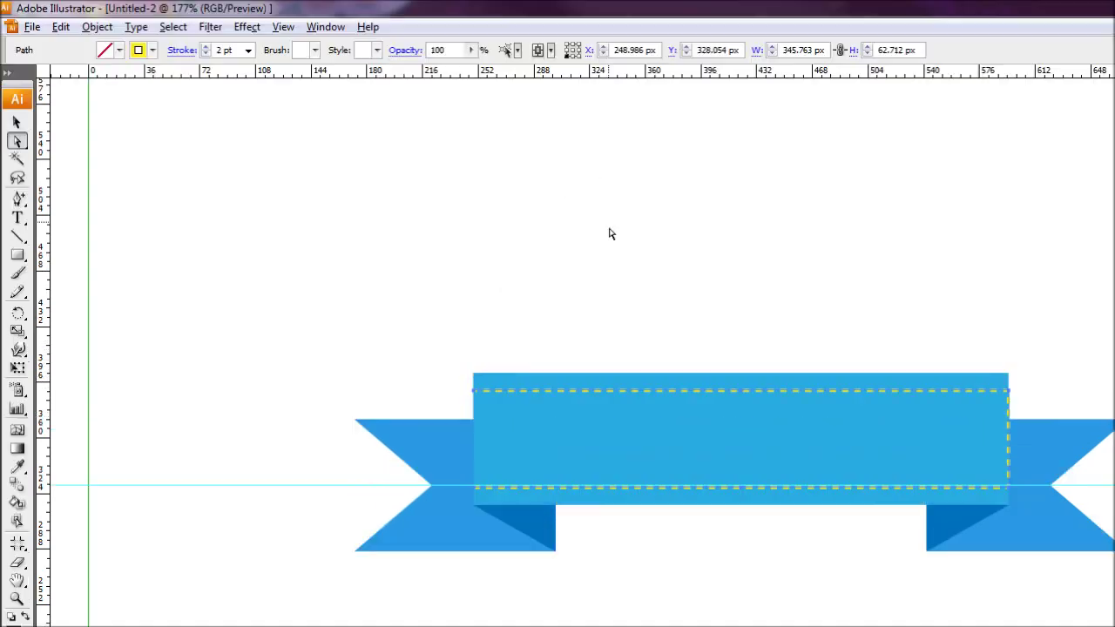
{"action": "left_click", "coordinate": [758, 311]}
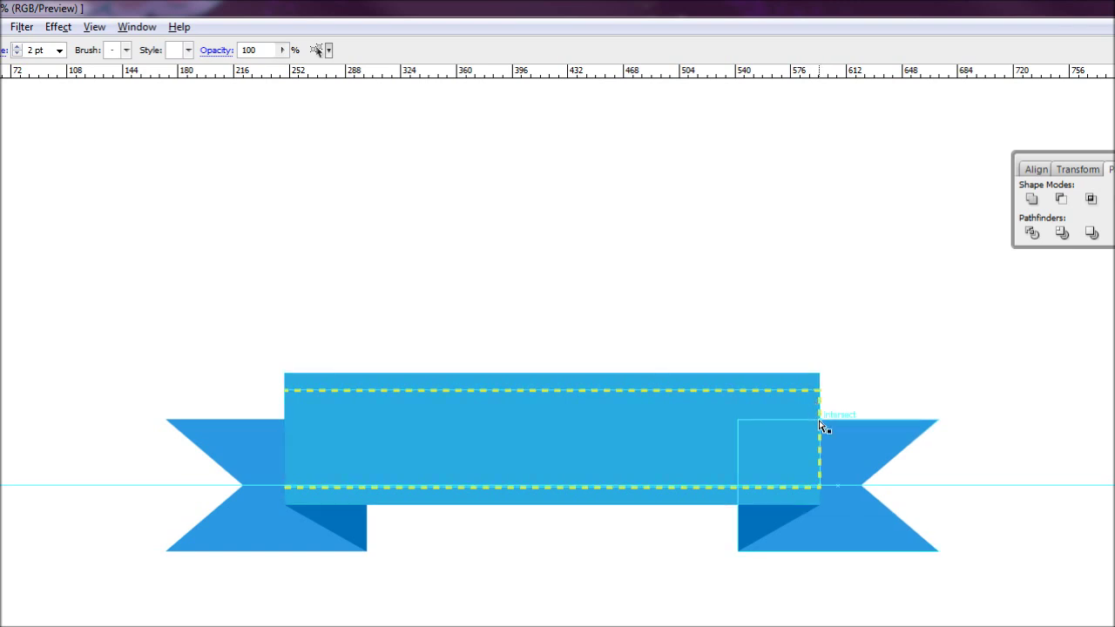
{"action": "left_click", "coordinate": [821, 428]}
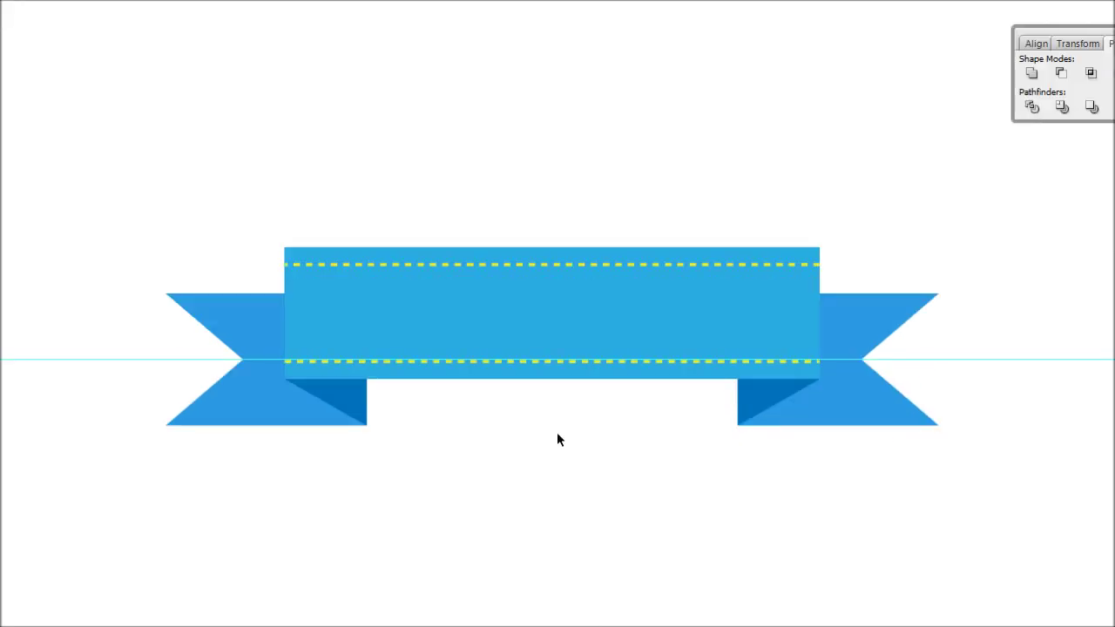
{"action": "key", "text": "ctrl+semicolon"}
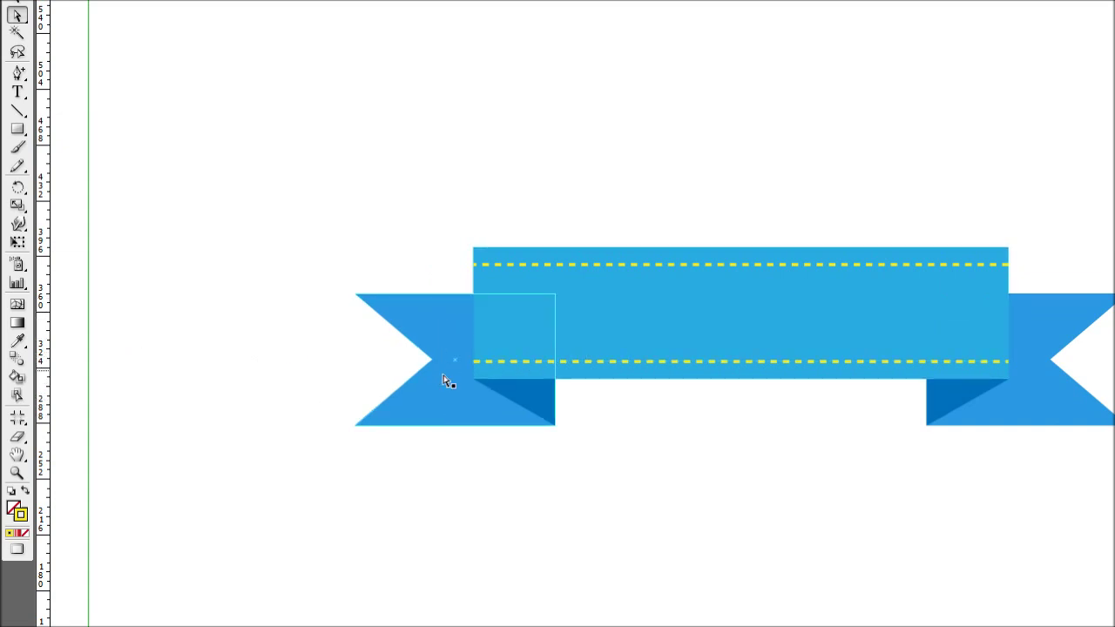
Copy the band's two stitch lines, shorten them onto the left tail, and send them behind the band
{"action": "left_click", "coordinate": [580, 263]}
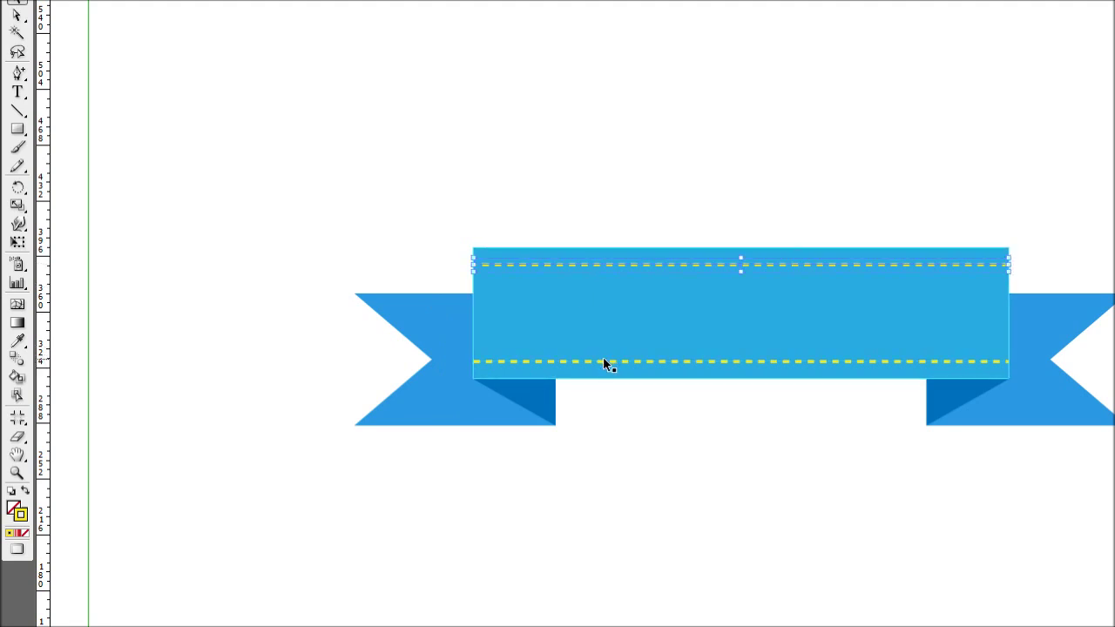
{"action": "left_click", "coordinate": [605, 362], "text": "shift"}
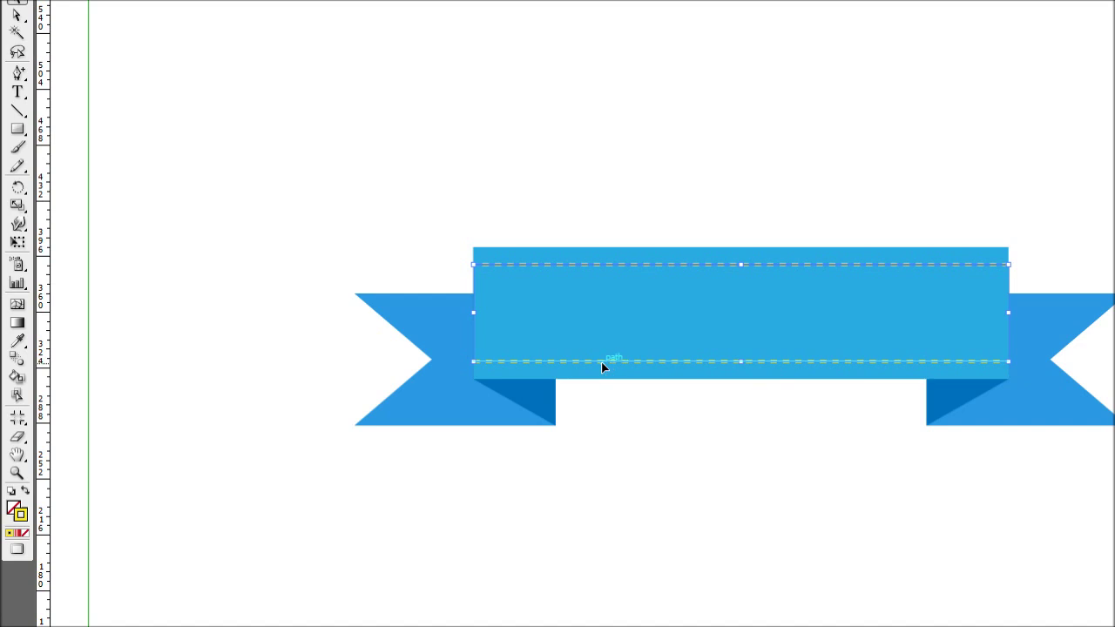
{"action": "key", "text": "ctrl+c"}
{"action": "key", "text": "ctrl+f"}
{"action": "key", "text": "shift+Down"}
{"action": "key", "text": "shift+Down"}
{"action": "key", "text": "shift+Down"}
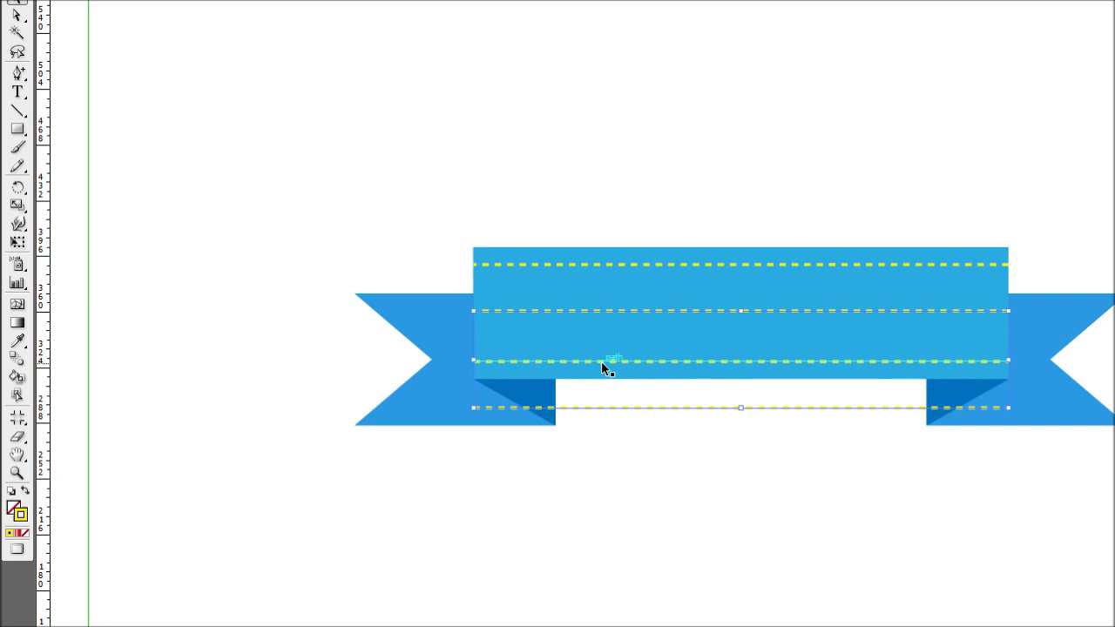
{"action": "key", "text": "shift+Left"}
{"action": "key", "text": "shift+Left"}
{"action": "key", "text": "shift+Left"}
{"action": "key", "text": "shift+Left"}
{"action": "key", "text": "shift+Left"}
{"action": "key", "text": "shift+Left"}
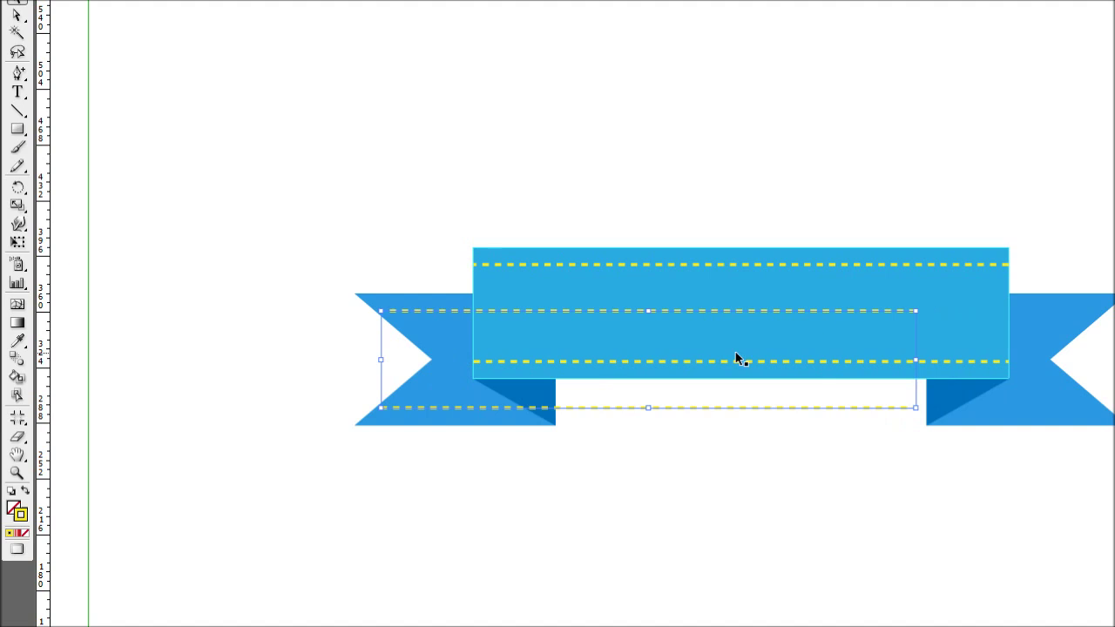
{"action": "left_click_drag", "start_coordinate": [787, 359], "coordinate": [422, 359]}
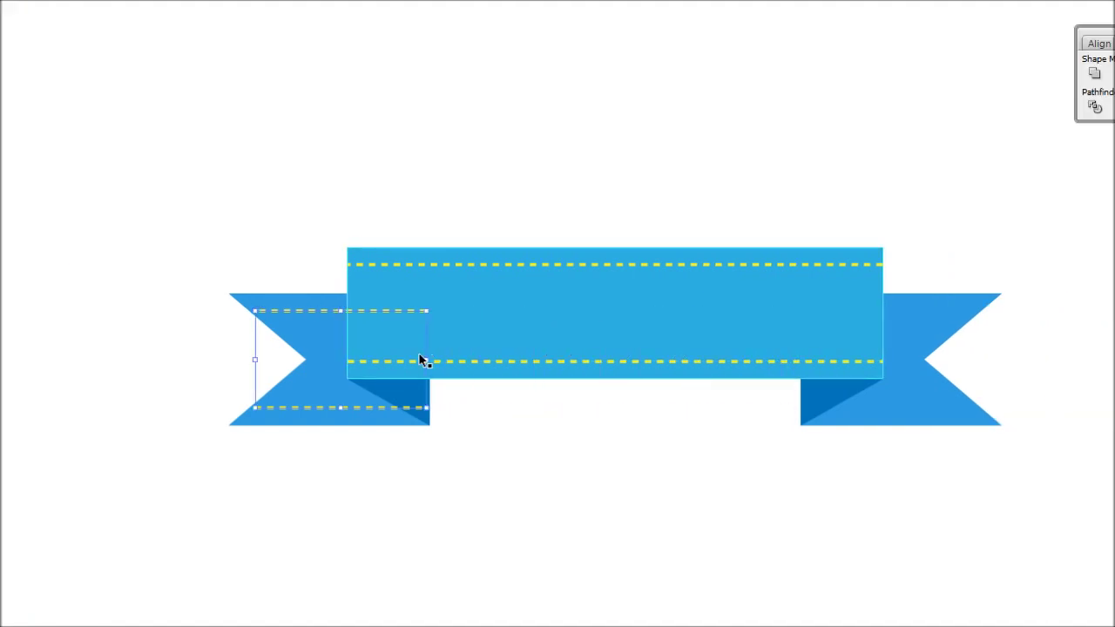
{"action": "left_click", "coordinate": [659, 390]}
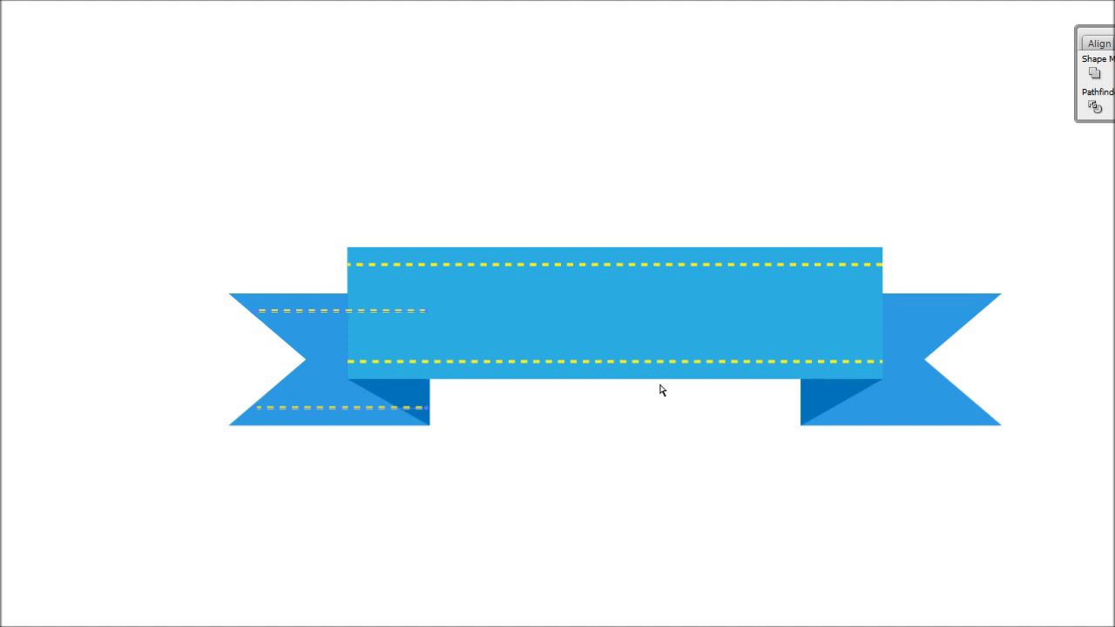
{"action": "key", "text": "ctrl+bracketleft"}
{"action": "key", "text": "ctrl+bracketleft"}
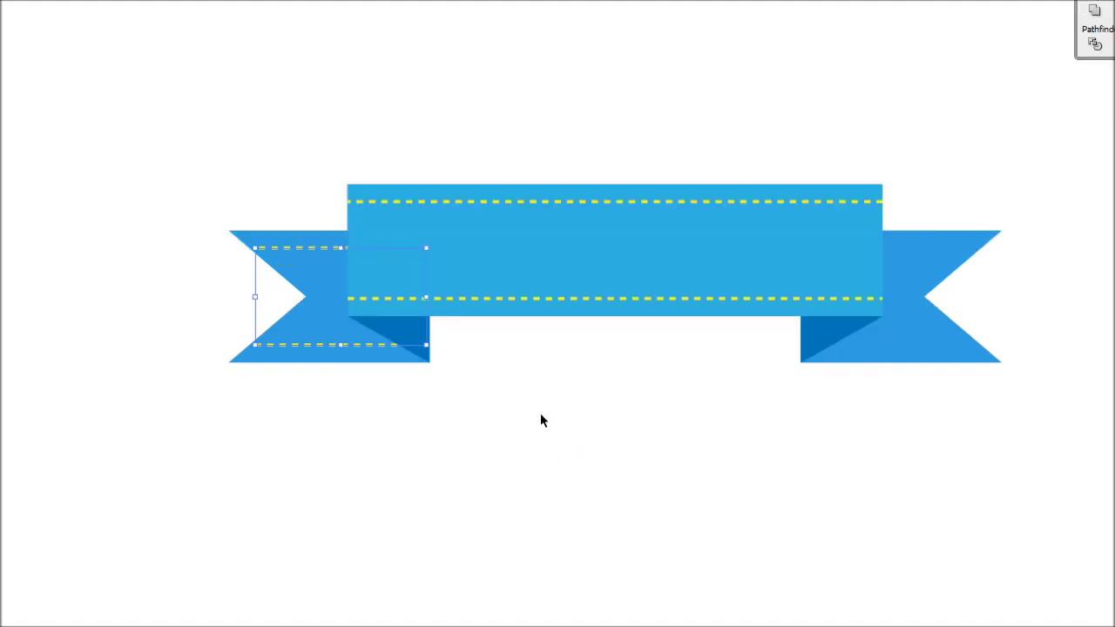
{"action": "left_click", "coordinate": [539, 421]}
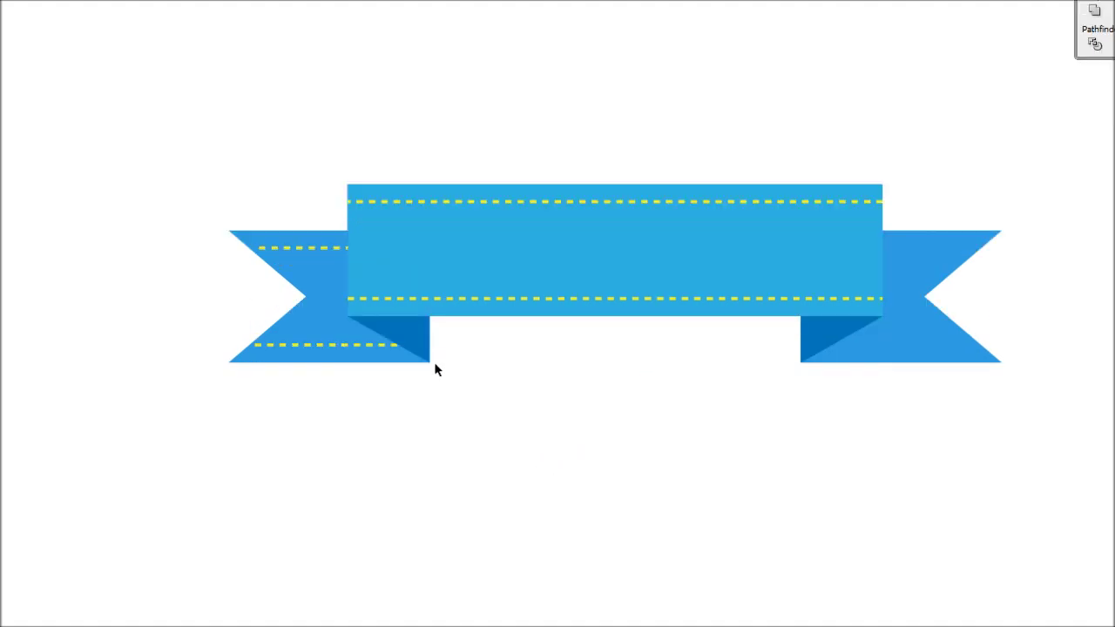
Duplicate the left-tail stitch lines onto the right tail
{"action": "left_click", "coordinate": [290, 248]}
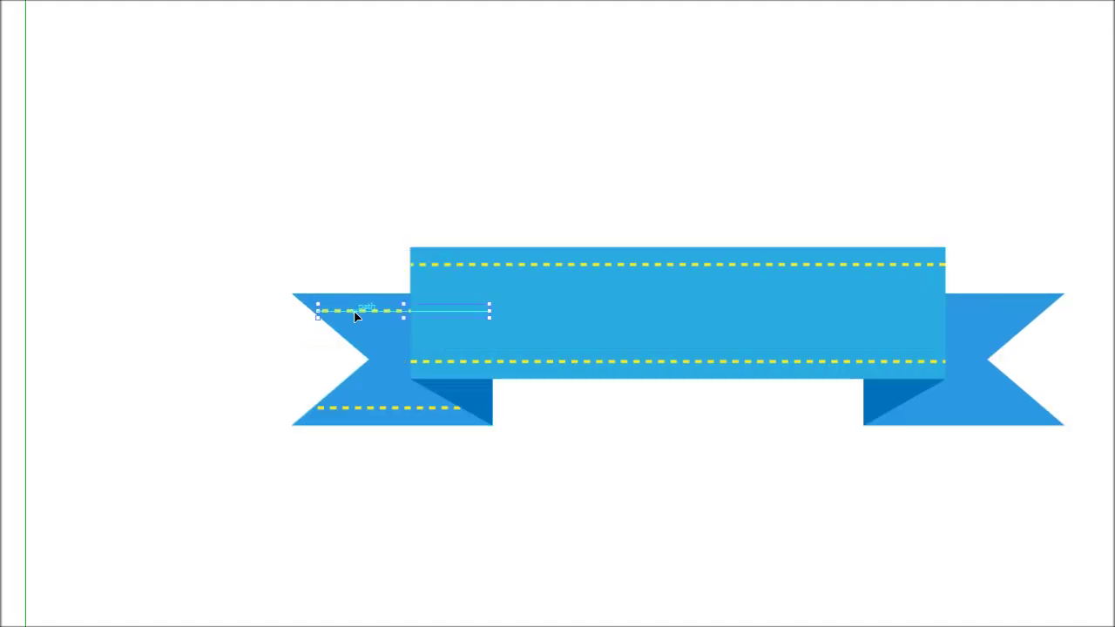
{"action": "left_click", "coordinate": [360, 407], "text": "shift"}
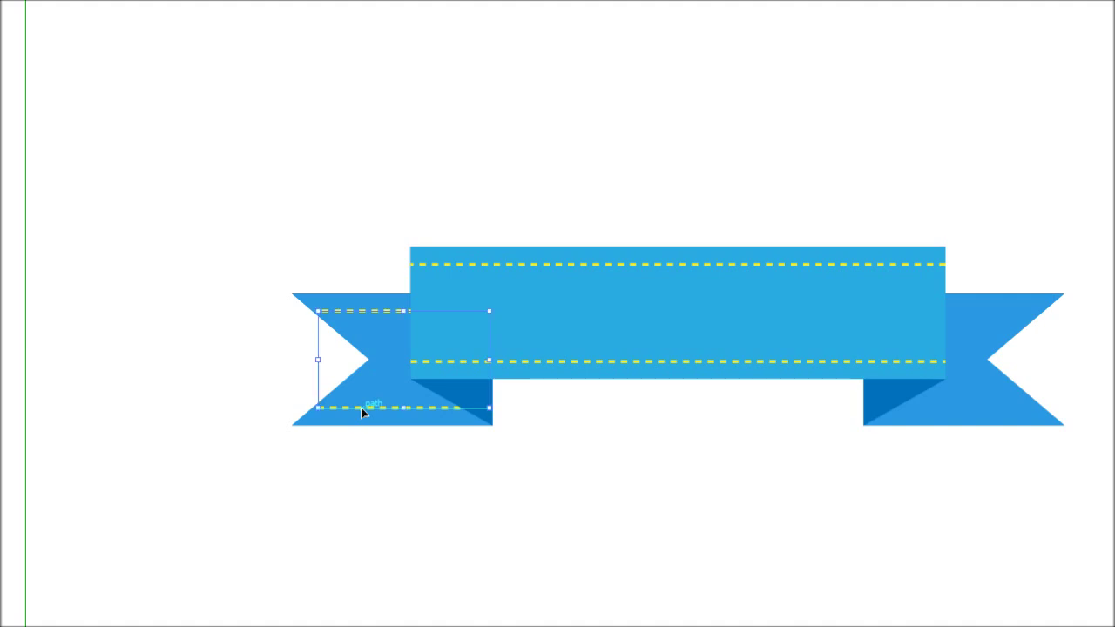
{"action": "left_click_drag", "start_coordinate": [361, 406], "coordinate": [839, 407]}
{"action": "key", "text": "Right"}
{"action": "key", "text": "Right"}
{"action": "key", "text": "Right"}
{"action": "key", "text": "Right"}
{"action": "key", "text": "Right"}
{"action": "key", "text": "Right"}
{"action": "key", "text": "Right"}
{"action": "key", "text": "Right"}
{"action": "key", "text": "Right"}
{"action": "key", "text": "Right"}
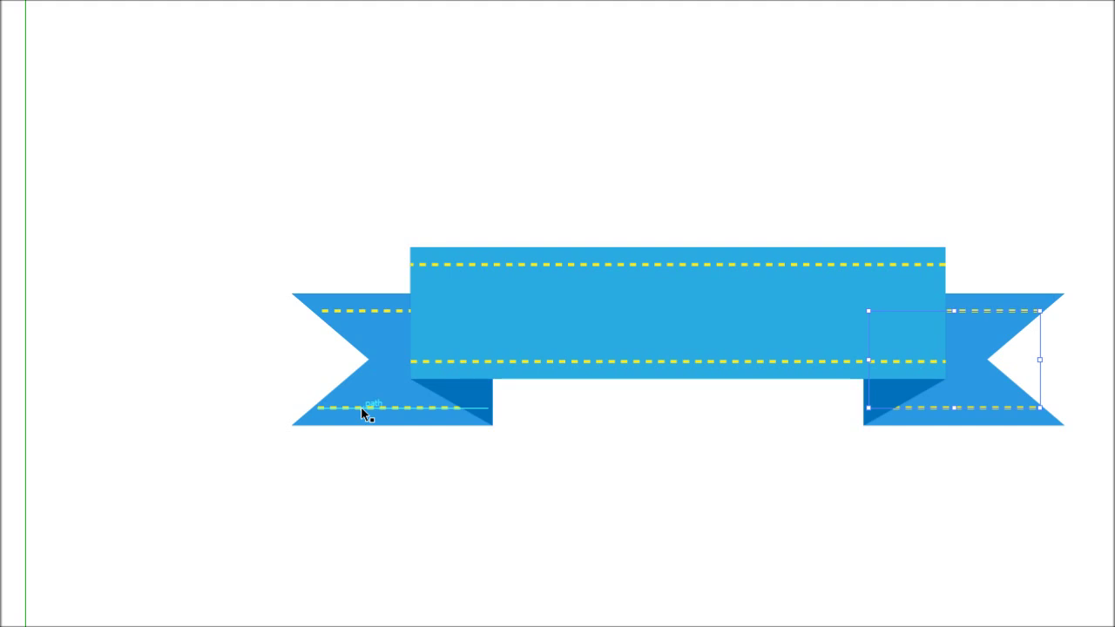
Move the central band's lower stitch line slightly down
{"action": "scroll", "coordinate": [789, 433], "scroll_direction": "down", "scroll_amount": 2}
{"action": "left_click", "coordinate": [809, 431]}
{"action": "scroll", "coordinate": [810, 426], "scroll_direction": "right", "scroll_amount": 2}
{"action": "scroll", "coordinate": [809, 358], "scroll_direction": "right", "scroll_amount": 1}
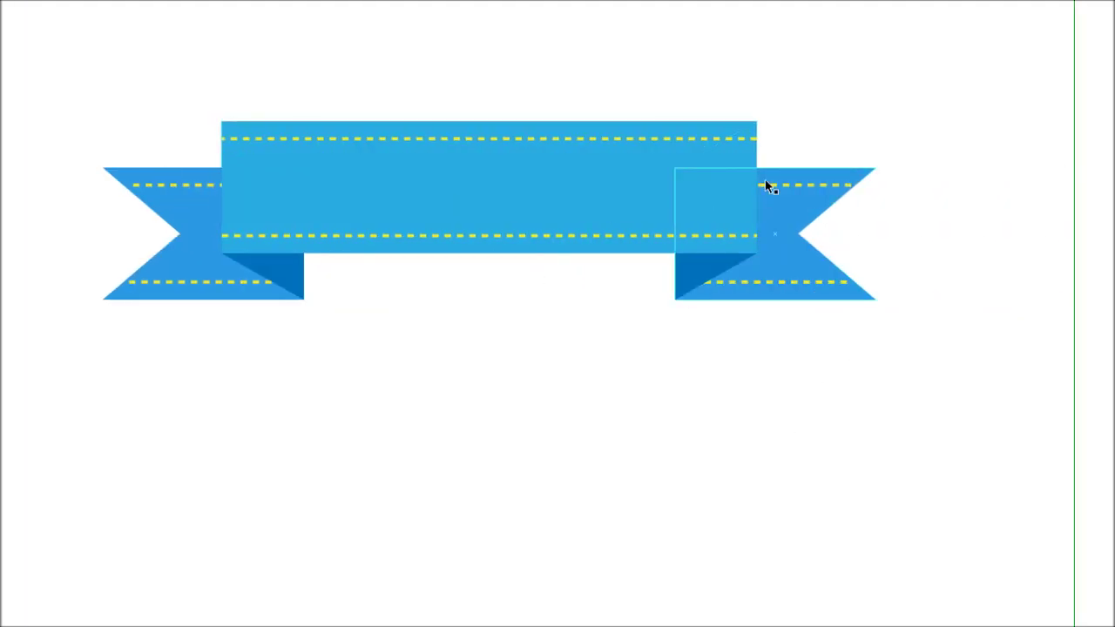
{"action": "scroll", "coordinate": [326, 268], "scroll_direction": "left", "scroll_amount": 2}
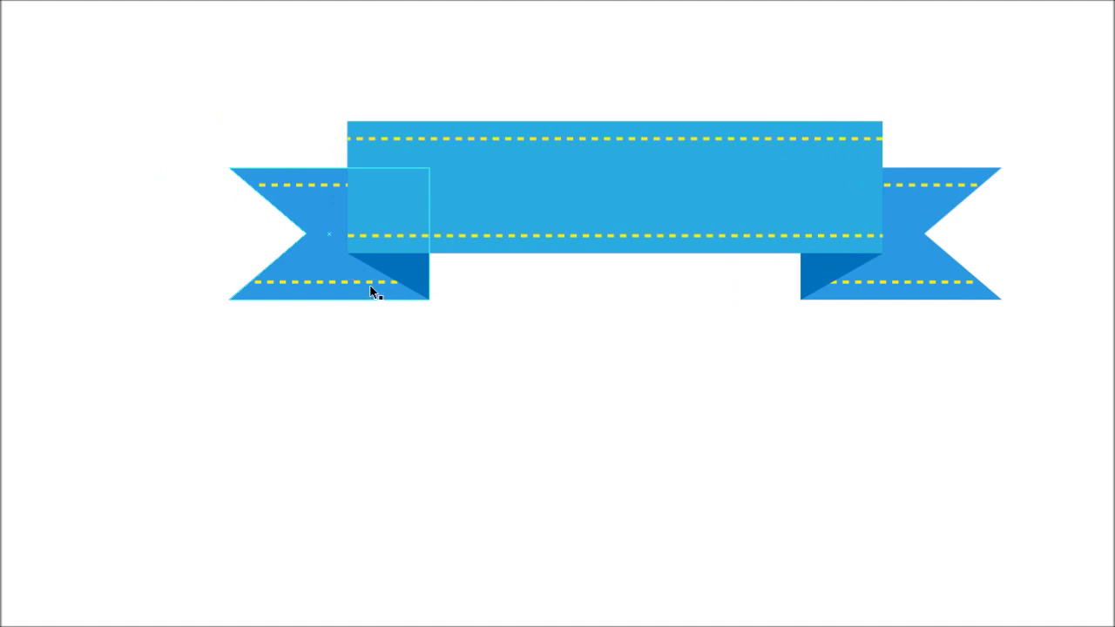
{"action": "left_click", "coordinate": [344, 287]}
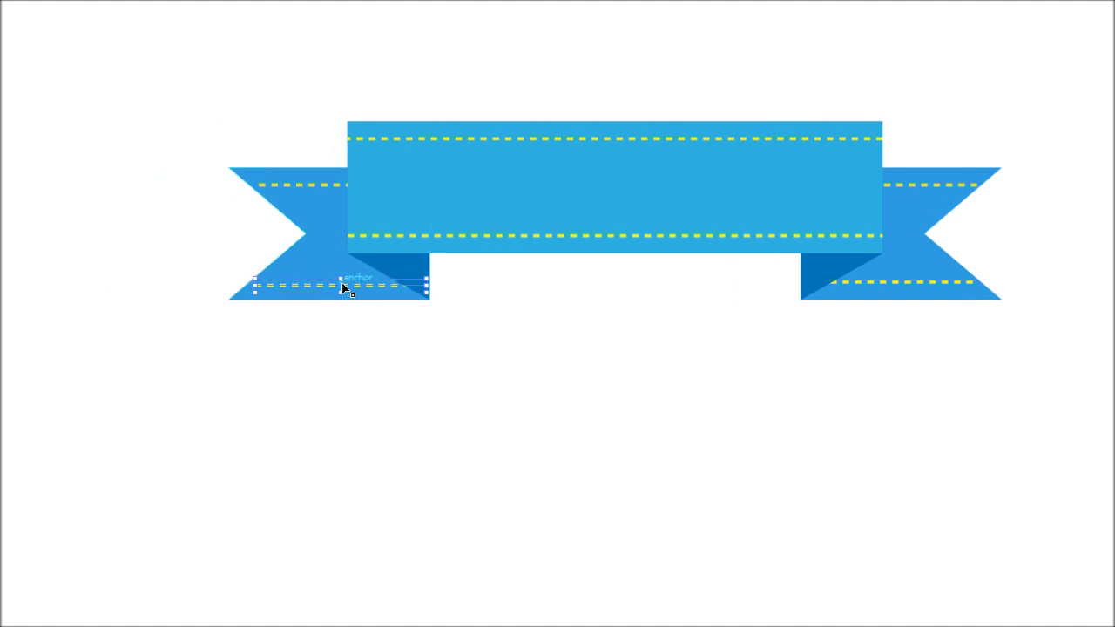
{"action": "left_click", "coordinate": [309, 186]}
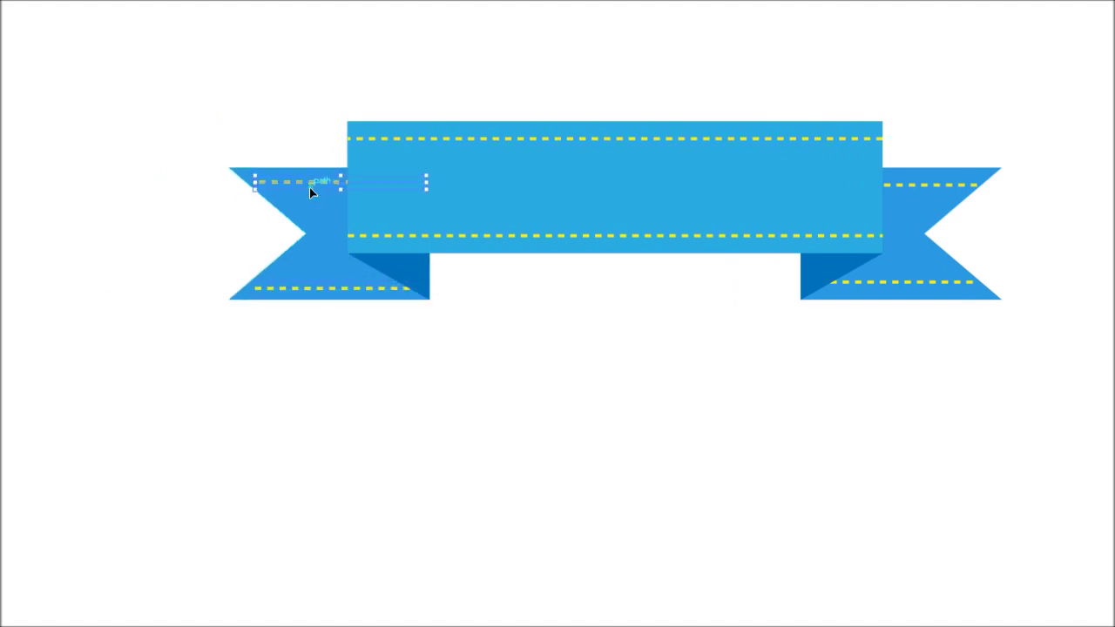
{"action": "left_click", "coordinate": [448, 137]}
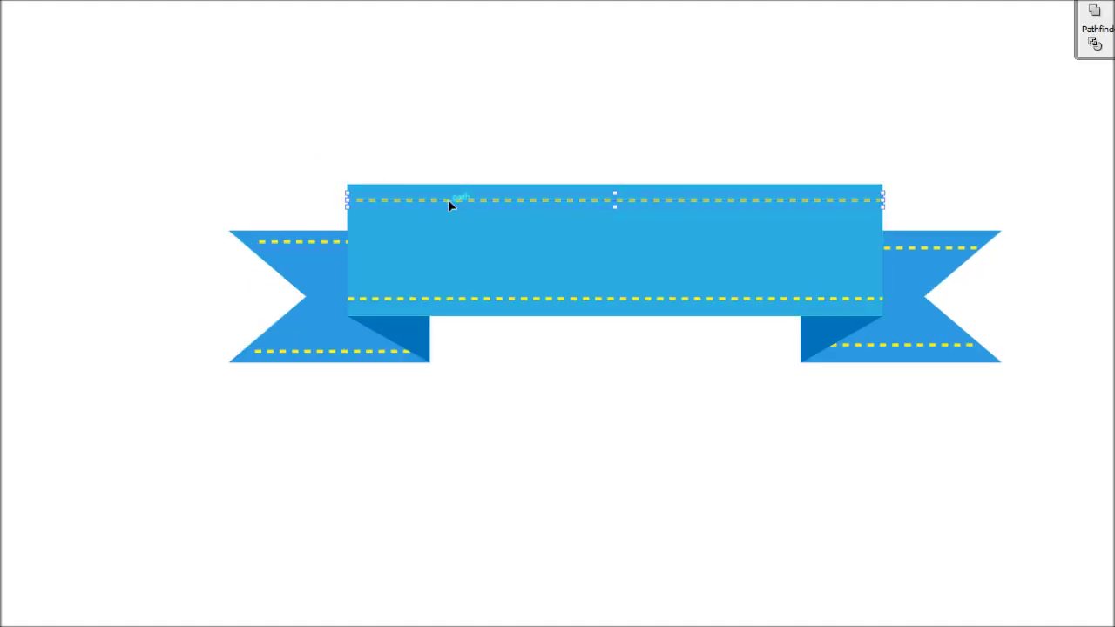
{"action": "left_click", "coordinate": [458, 299]}
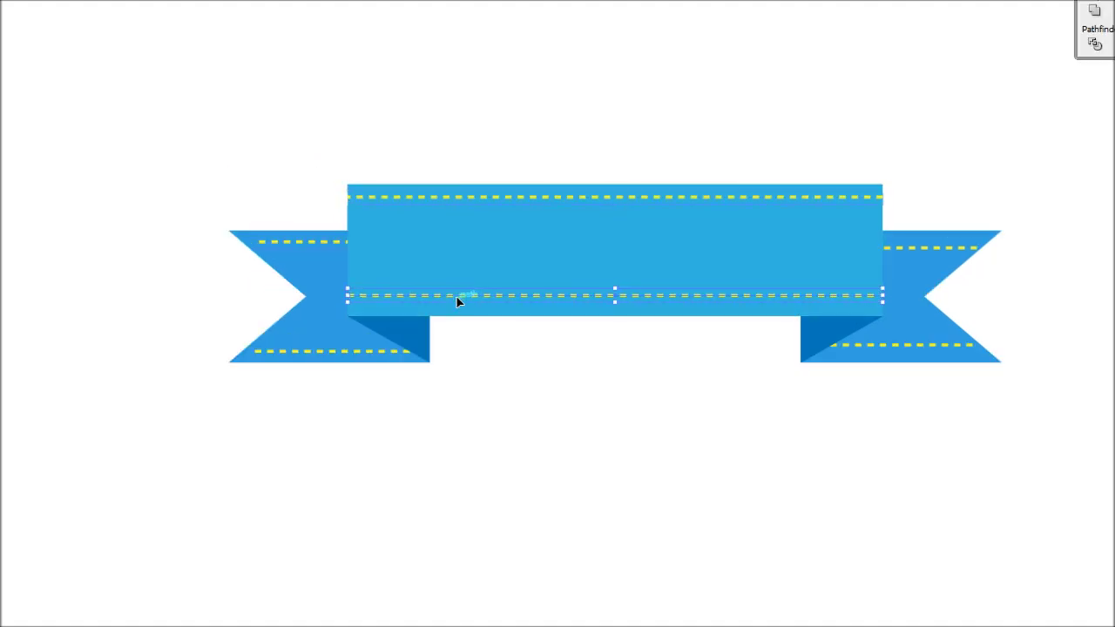
{"action": "left_click_drag", "start_coordinate": [456, 297], "coordinate": [458, 306]}
Nudge the right tail's upper stitch line up and its lower stitch line down
{"action": "left_click", "coordinate": [468, 197]}
{"action": "left_click", "coordinate": [809, 247]}
{"action": "key", "text": "Up"}
{"action": "key", "text": "Up"}
{"action": "key", "text": "Up"}
{"action": "key", "text": "Up"}
{"action": "key", "text": "Up"}
{"action": "key", "text": "Up"}
{"action": "key", "text": "Up"}
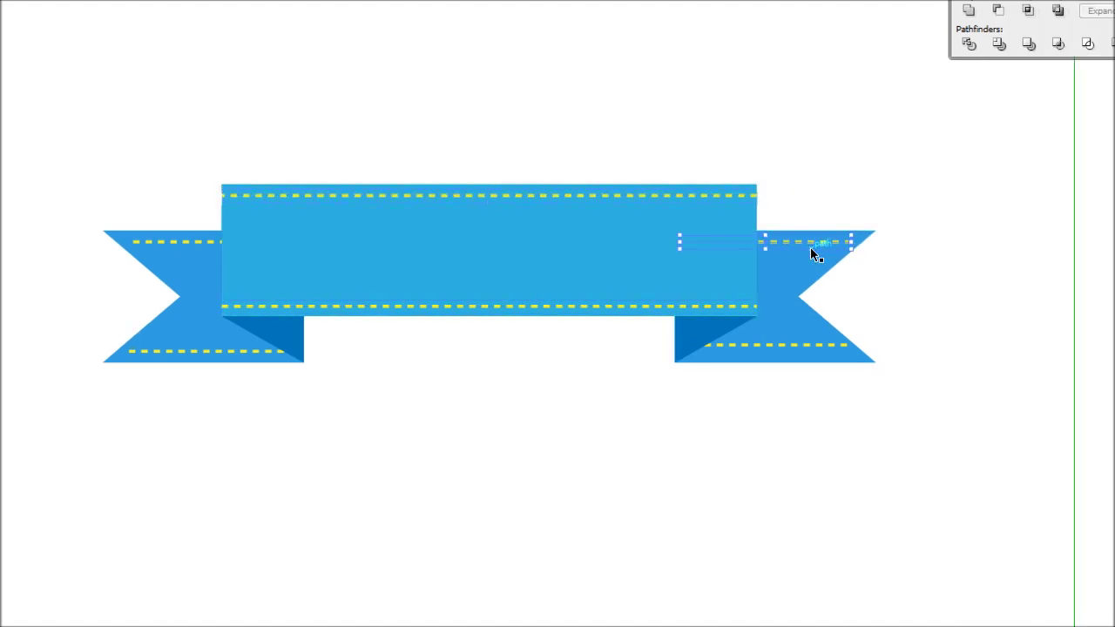
{"action": "left_click", "coordinate": [783, 346]}
{"action": "key", "text": "Down"}
{"action": "key", "text": "Down"}
{"action": "key", "text": "Down"}
{"action": "key", "text": "Down"}
{"action": "key", "text": "Down"}
{"action": "key", "text": "Down"}
{"action": "key", "text": "Down"}
{"action": "left_click", "coordinate": [786, 389]}
Select the band's stitch lines and preview the stitching with selection edges hidden
{"action": "left_click", "coordinate": [598, 196]}
{"action": "left_click", "coordinate": [601, 307], "text": "shift"}
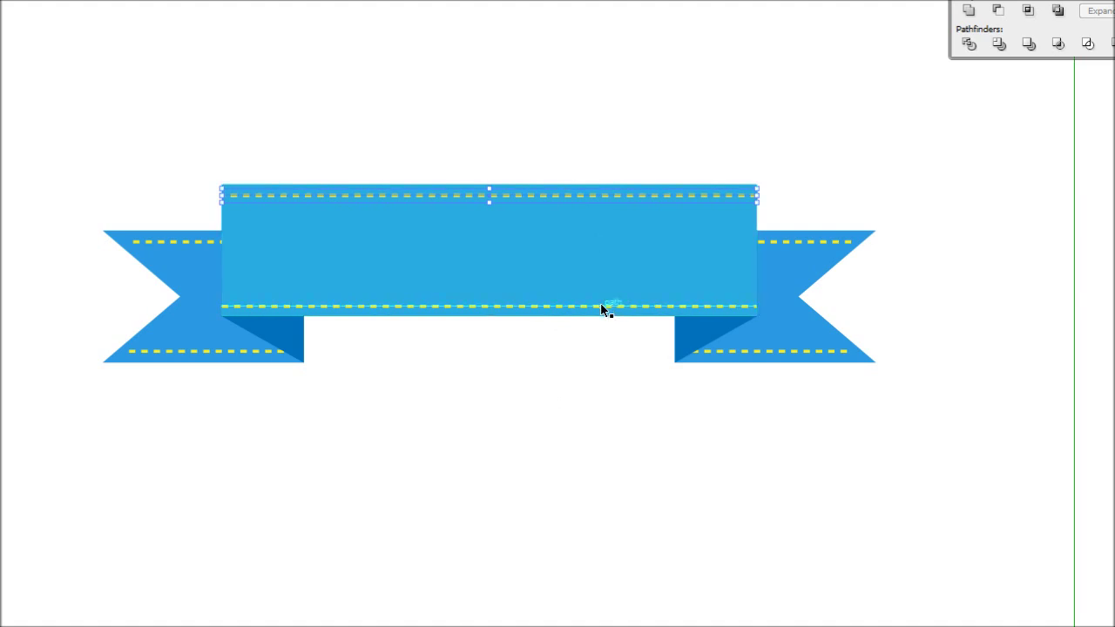
{"action": "key", "text": "ctrl+shift+a"}
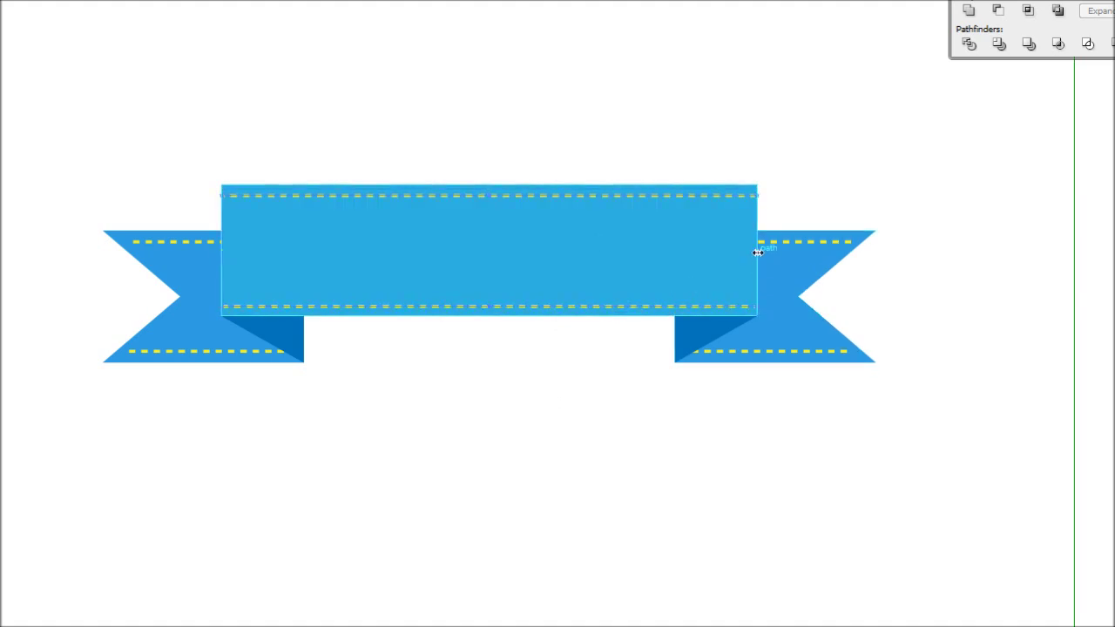
{"action": "key", "text": "ctrl+h"}
{"action": "key", "text": "ctrl+shift+a"}
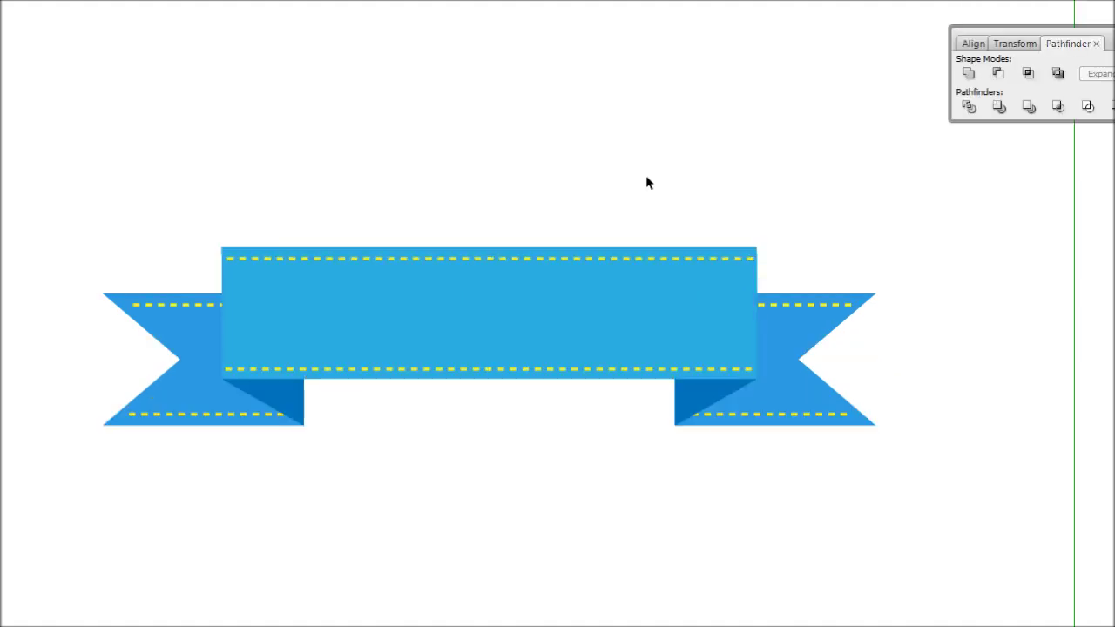